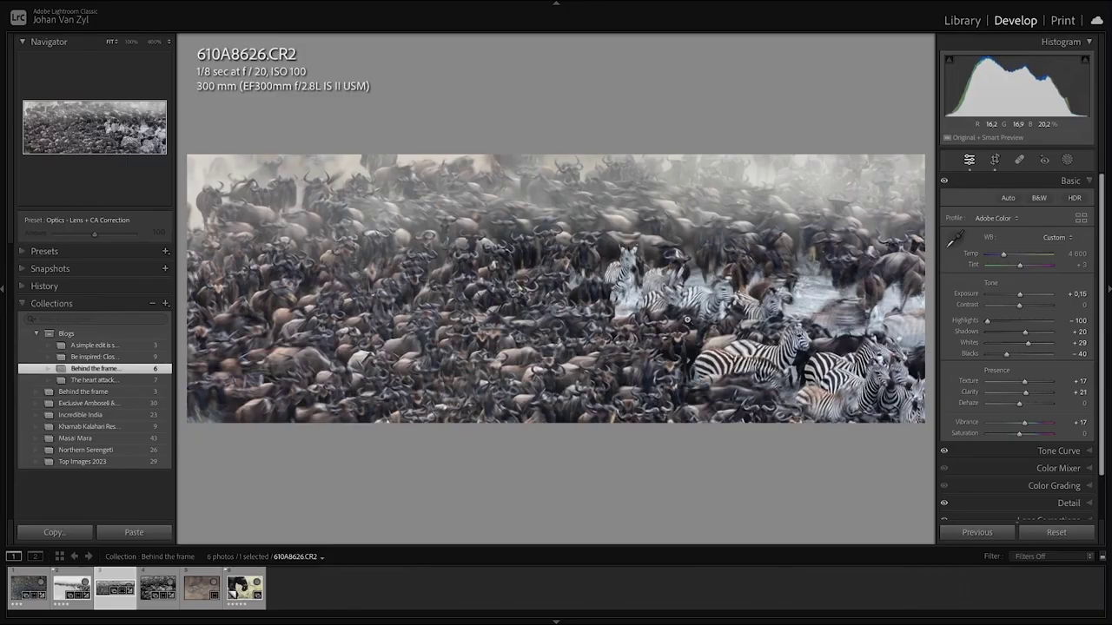
# - Examine the wildebeest and zebra panorama 610A8626.CR2 full screen, including a close-up of the herd's detail
pyautogui.press('f')
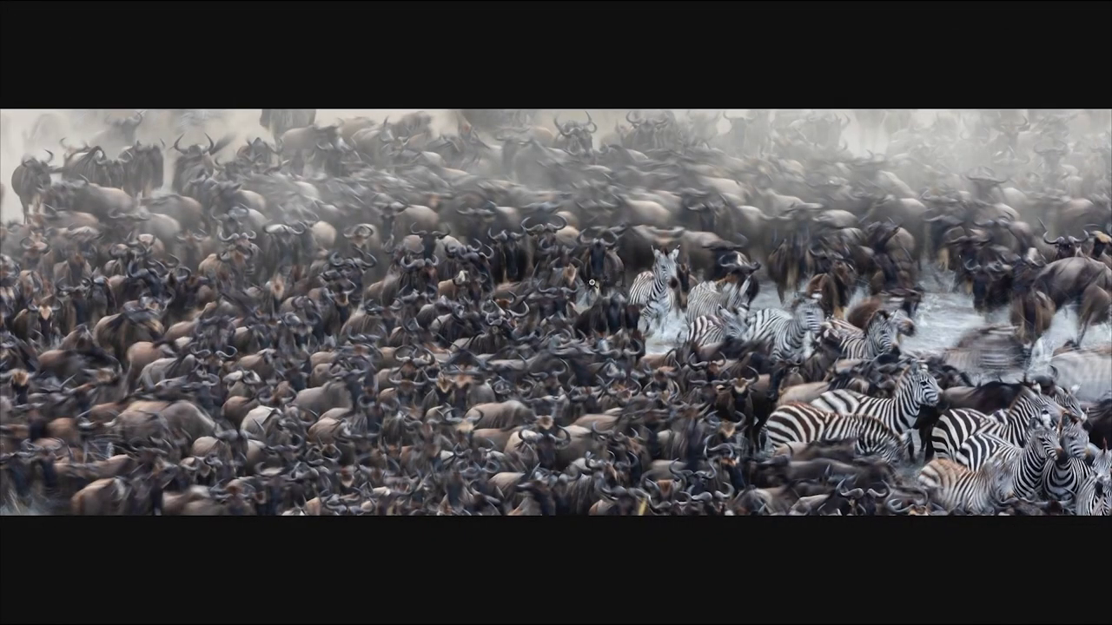
pyautogui.click(496, 324)
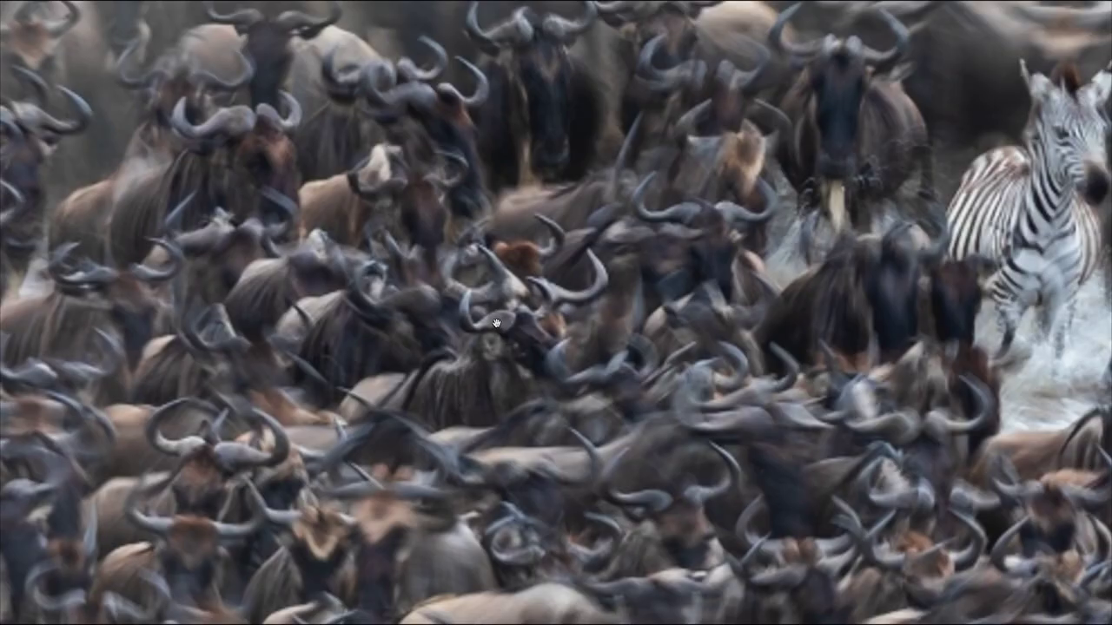
pyautogui.moveTo(814, 154); pyautogui.dragTo(714, 185)
pyautogui.click(753, 219)
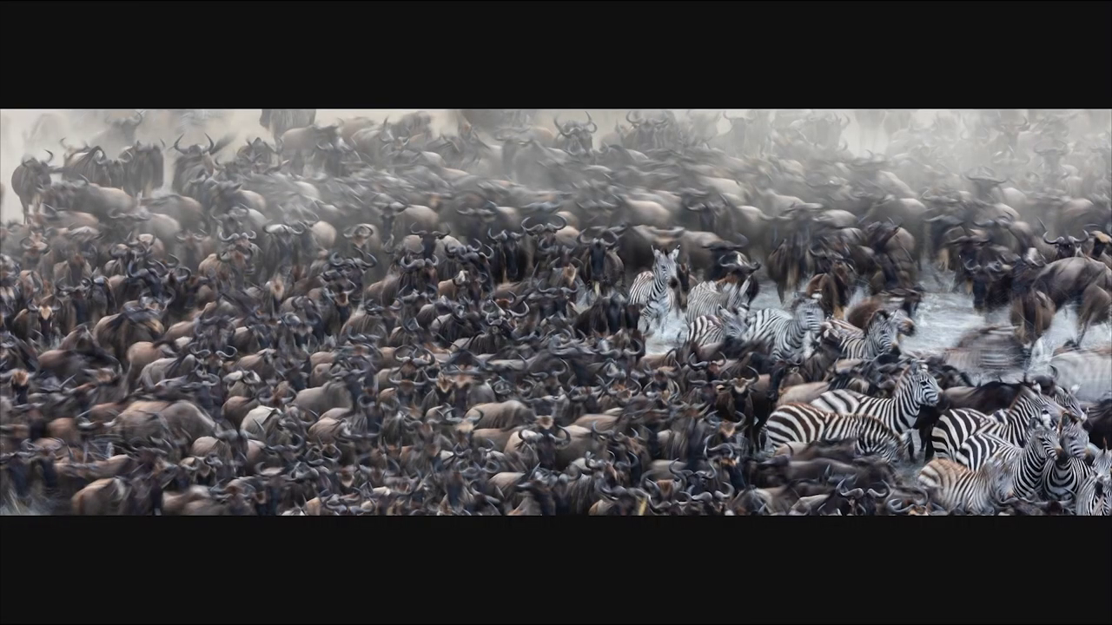
# - Move on through the collection to the running zebras photo 610A8672.CR2 and show its shooting info overlay
pyautogui.press('Right')
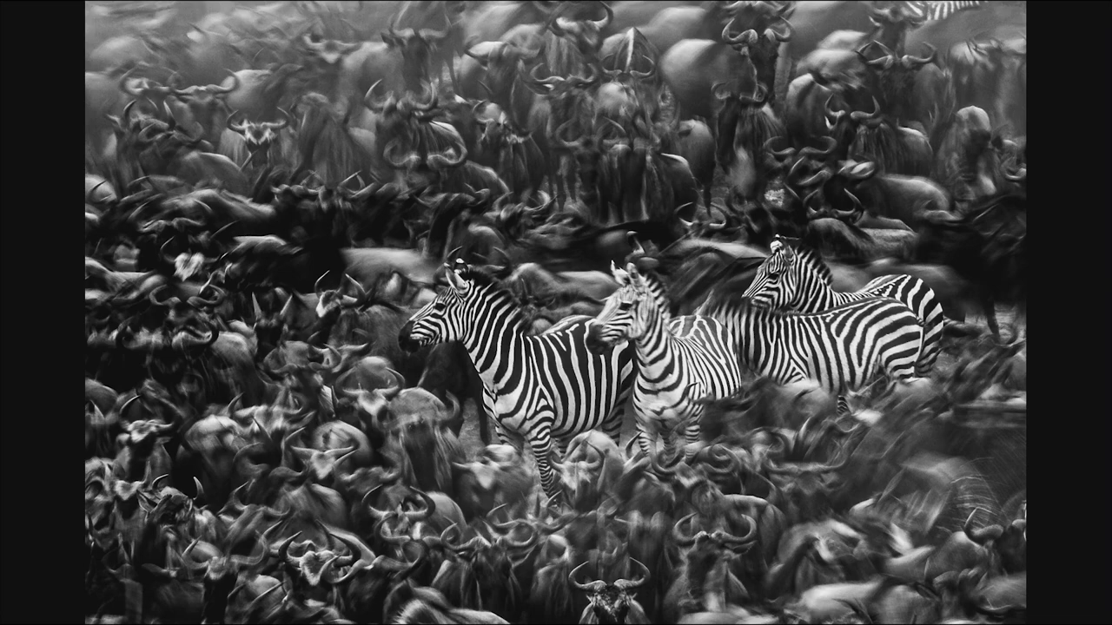
pyautogui.press('Right')
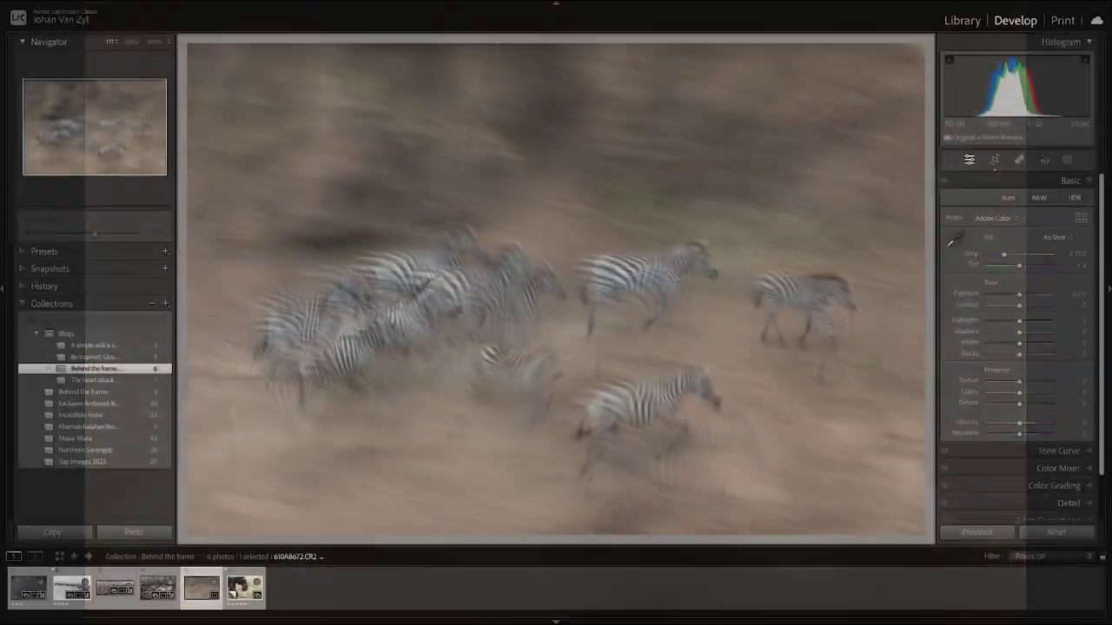
pyautogui.press('i')
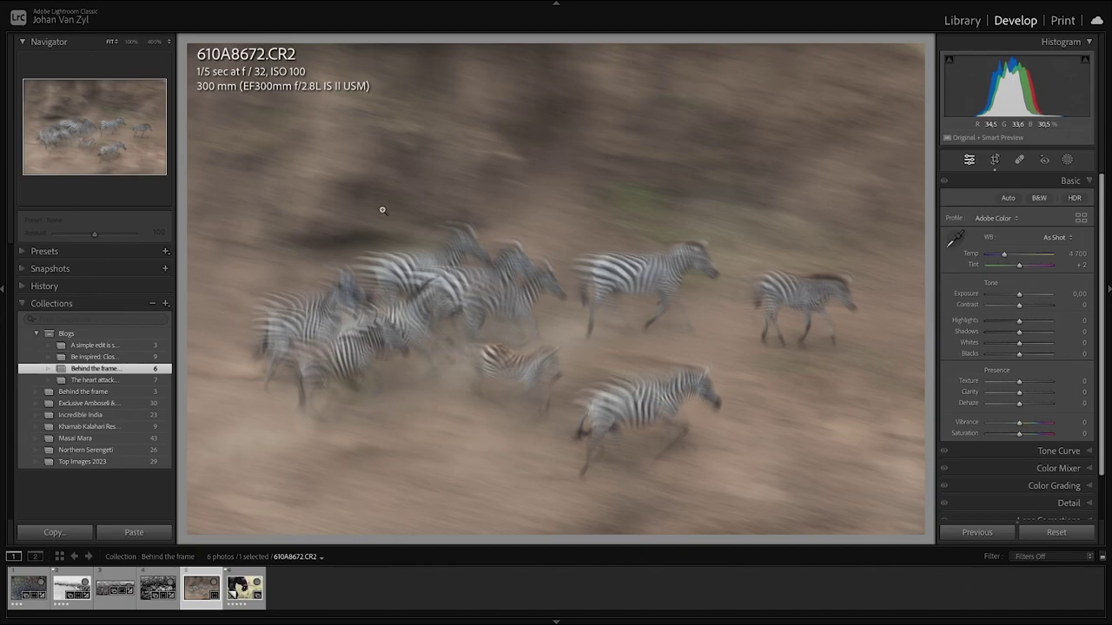
# - Crop the zebra photo to a 16 x 10 aspect ratio, tightening and repositioning the frame slightly around the herd
pyautogui.press('r')
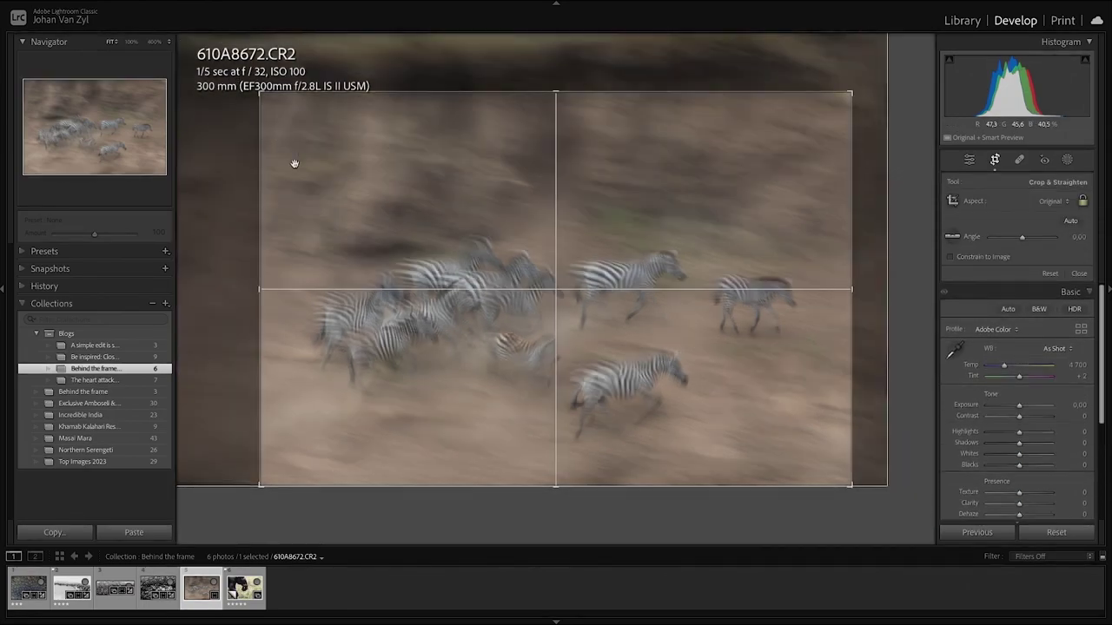
pyautogui.press('r')
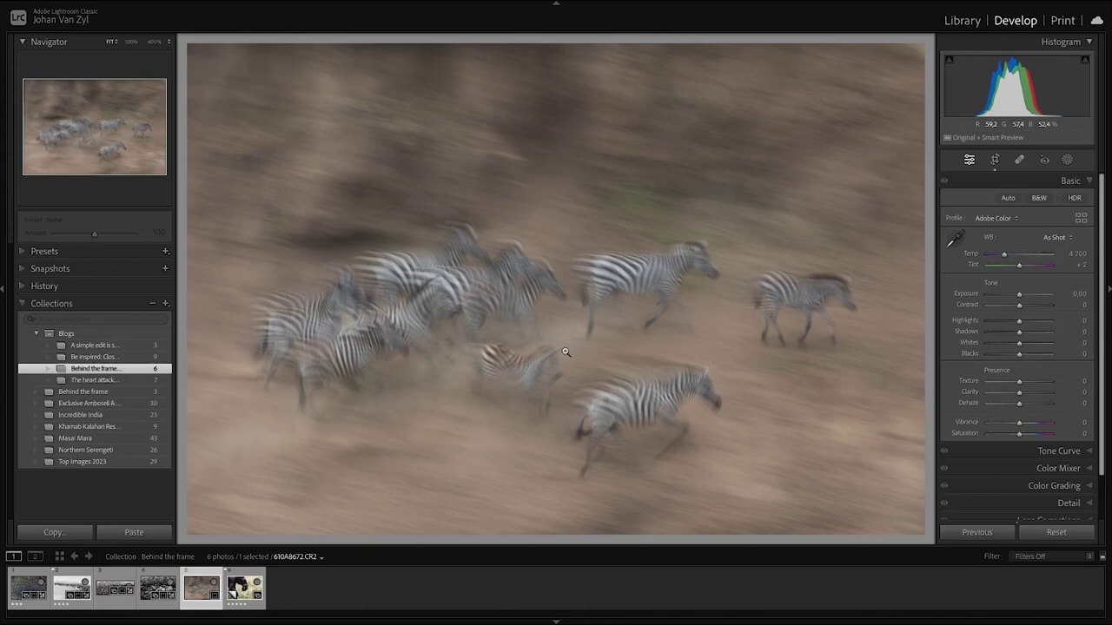
pyautogui.press('r')
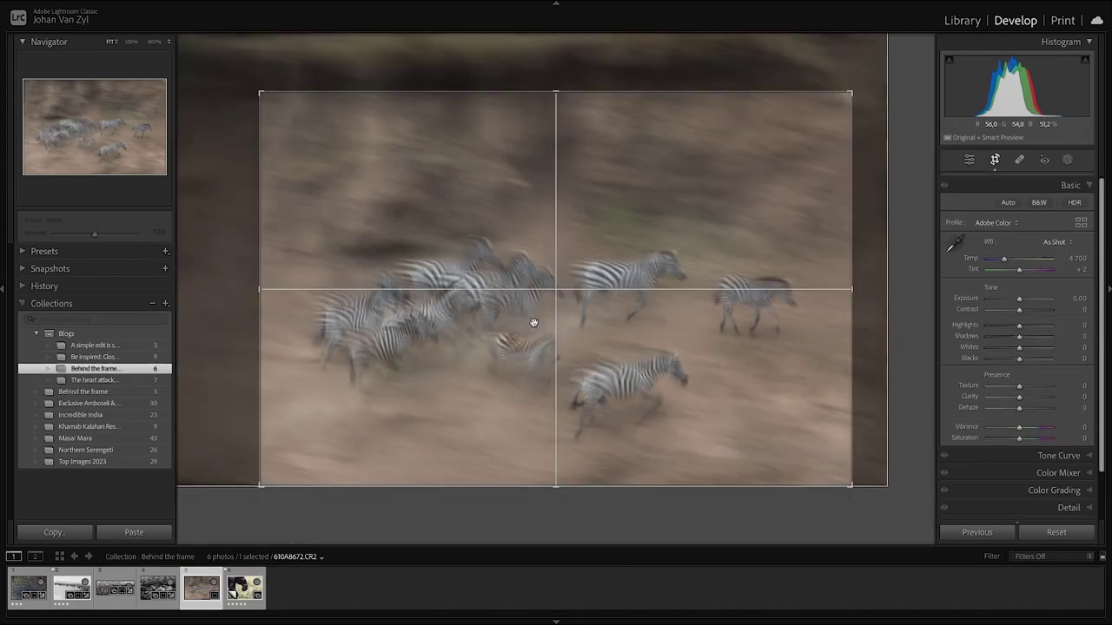
pyautogui.moveTo(555, 93); pyautogui.dragTo(554, 99)
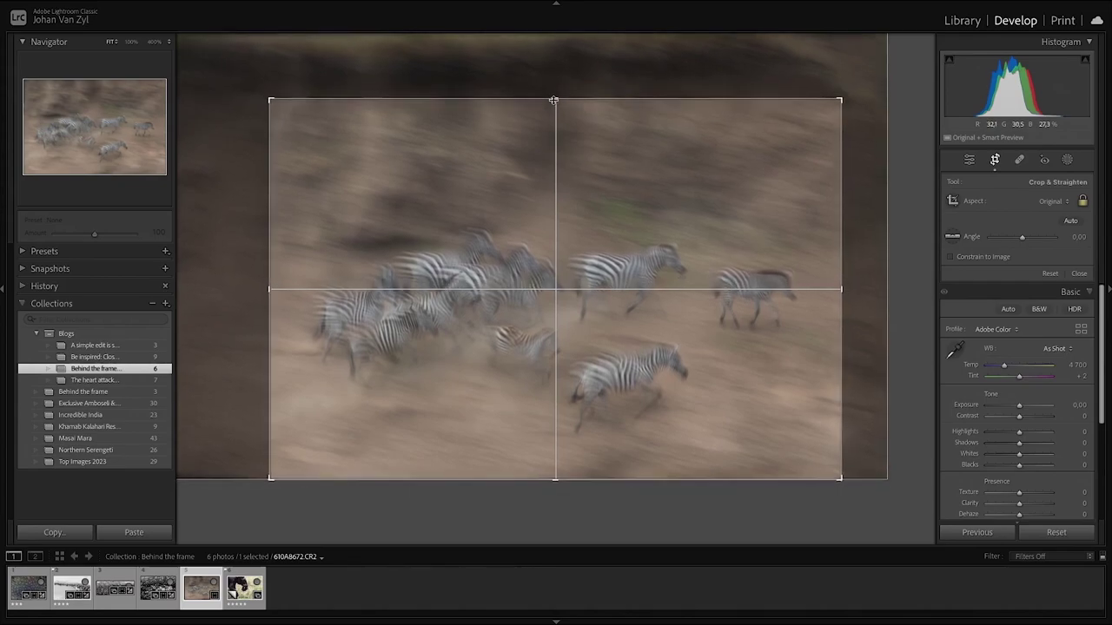
pyautogui.click(1049, 202)
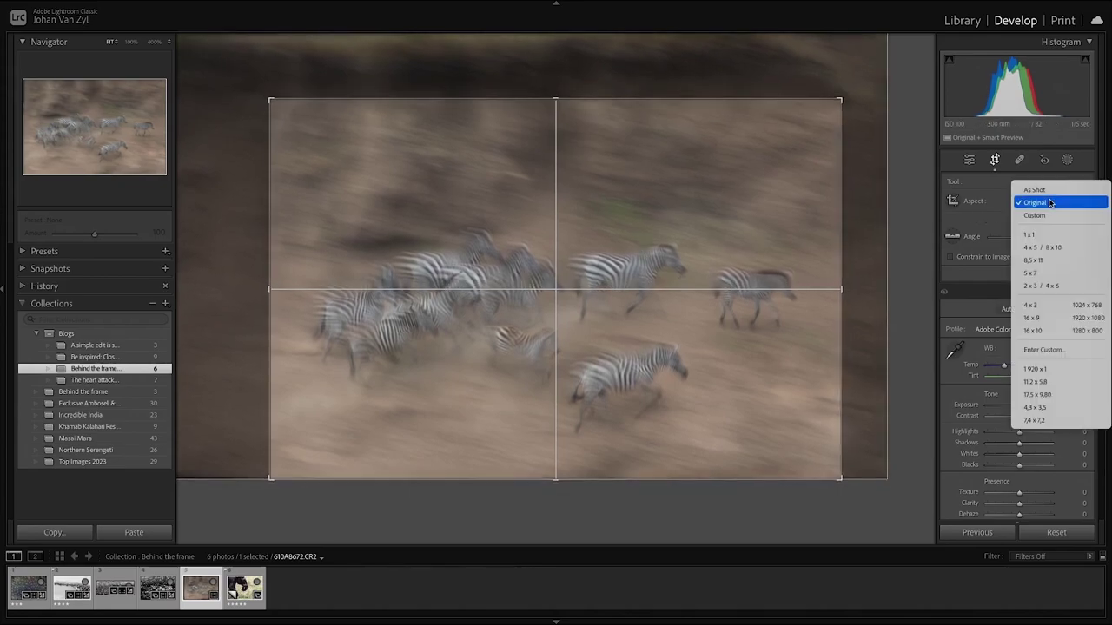
pyautogui.click(1049, 334)
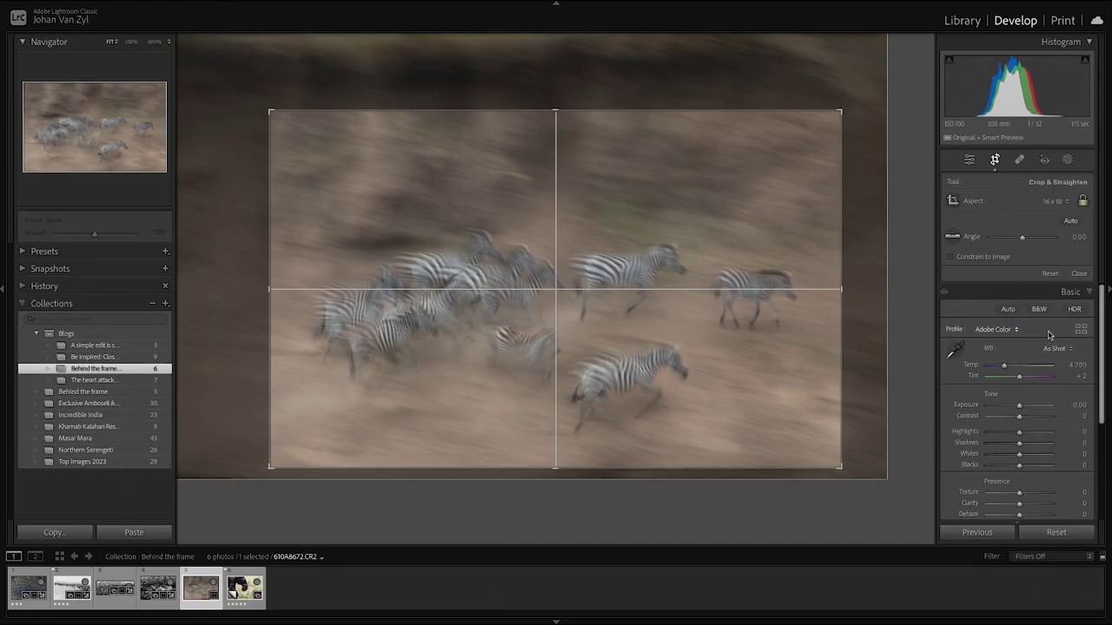
pyautogui.moveTo(548, 234); pyautogui.dragTo(550, 222)
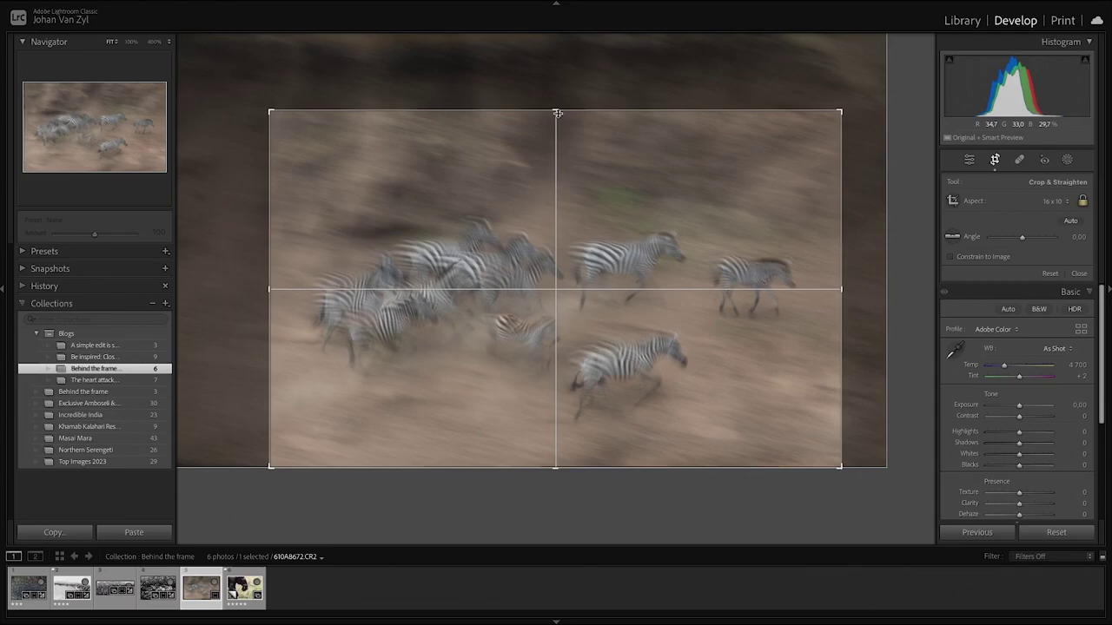
pyautogui.moveTo(556, 113); pyautogui.dragTo(558, 120)
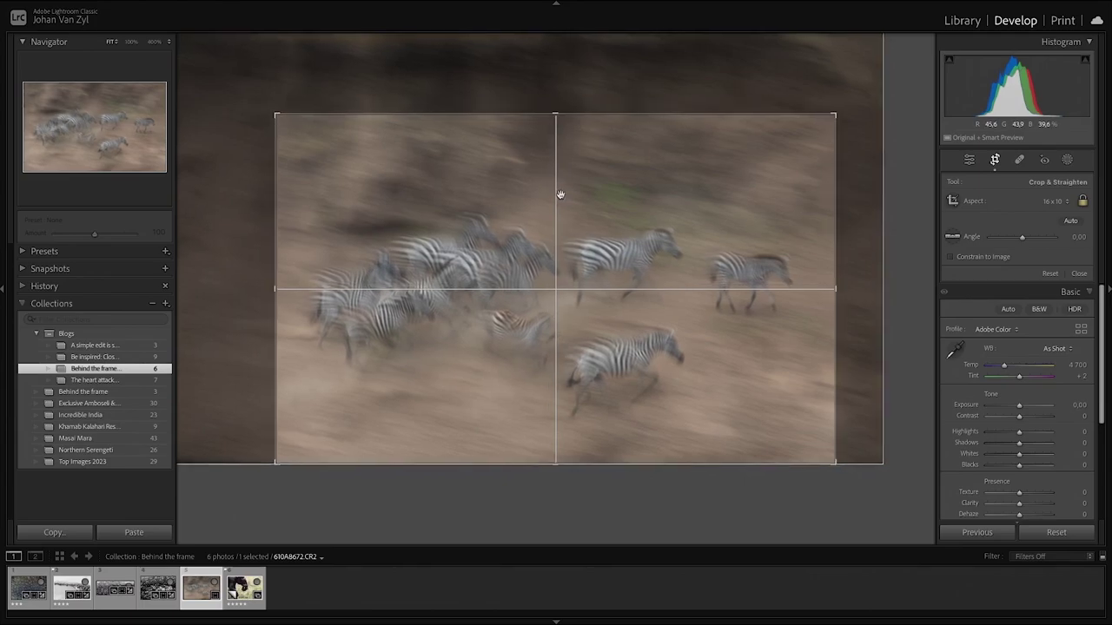
pyautogui.press('Return')
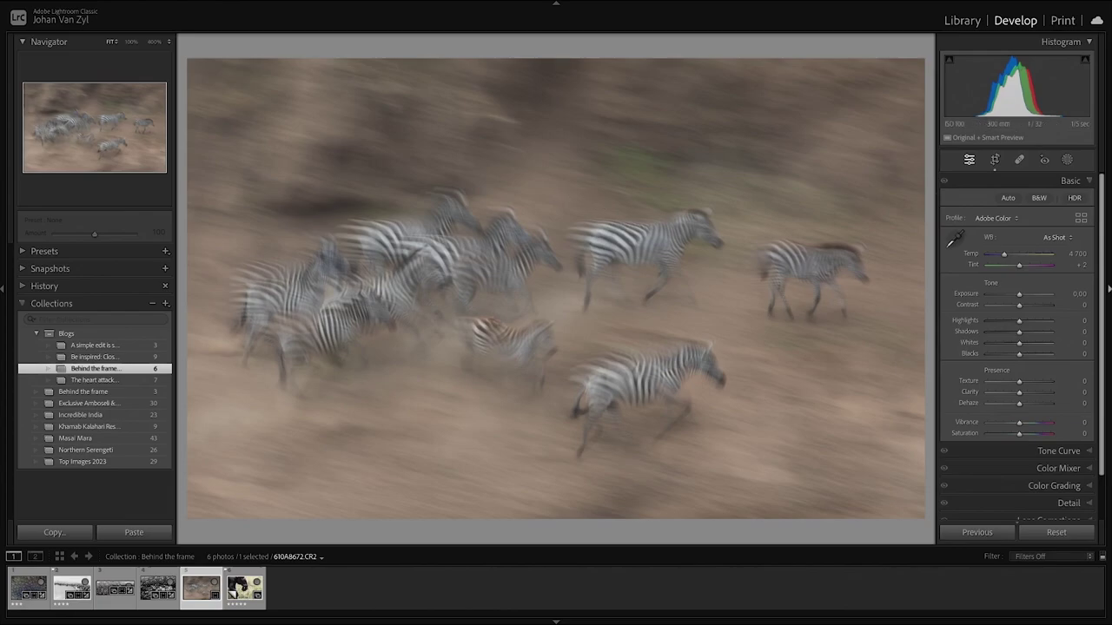
# - Convert the photo to black and white with Exposure −0.60, Highlights −29, Shadows +23, Whites +49 and Blacks −48
pyautogui.click(1040, 199)
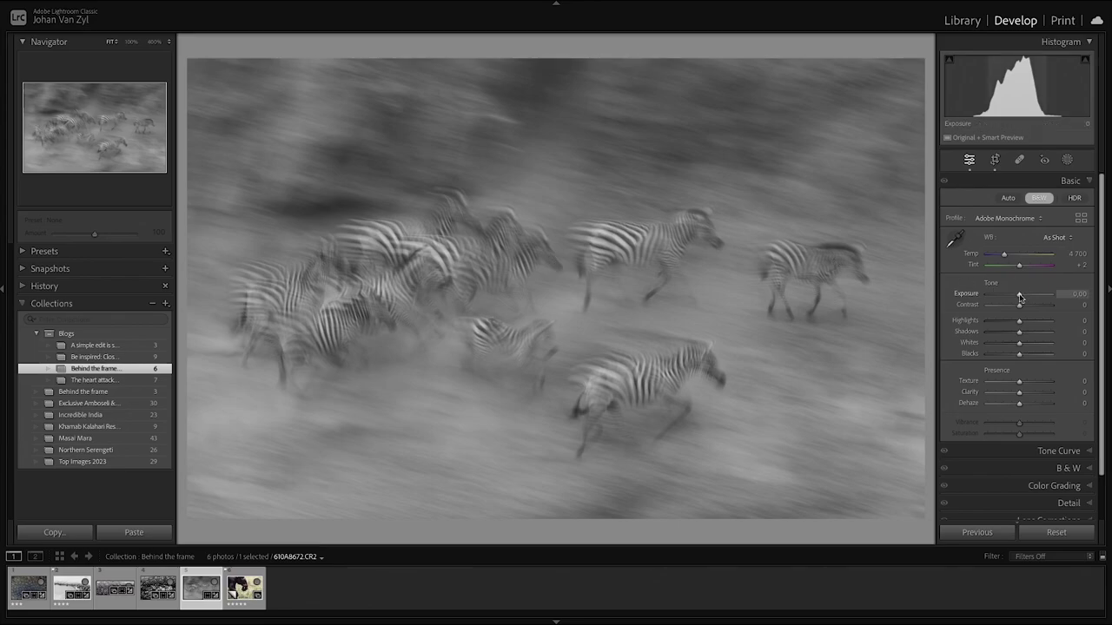
pyautogui.moveTo(1020, 297); pyautogui.dragTo(1015, 296)
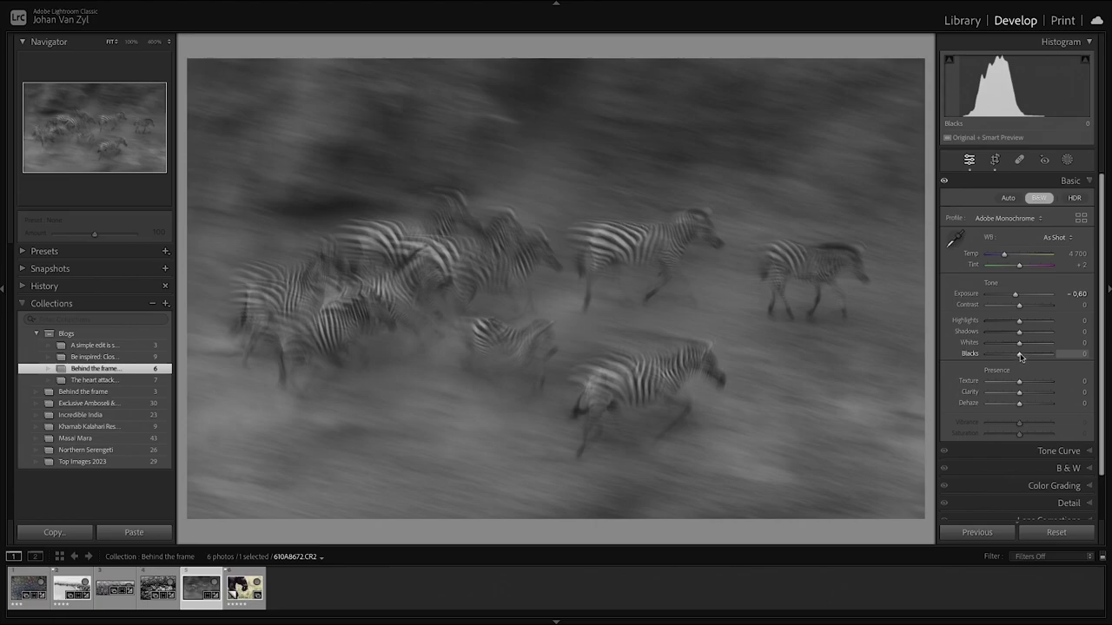
pyautogui.moveTo(1021, 356); pyautogui.dragTo(1010, 328)
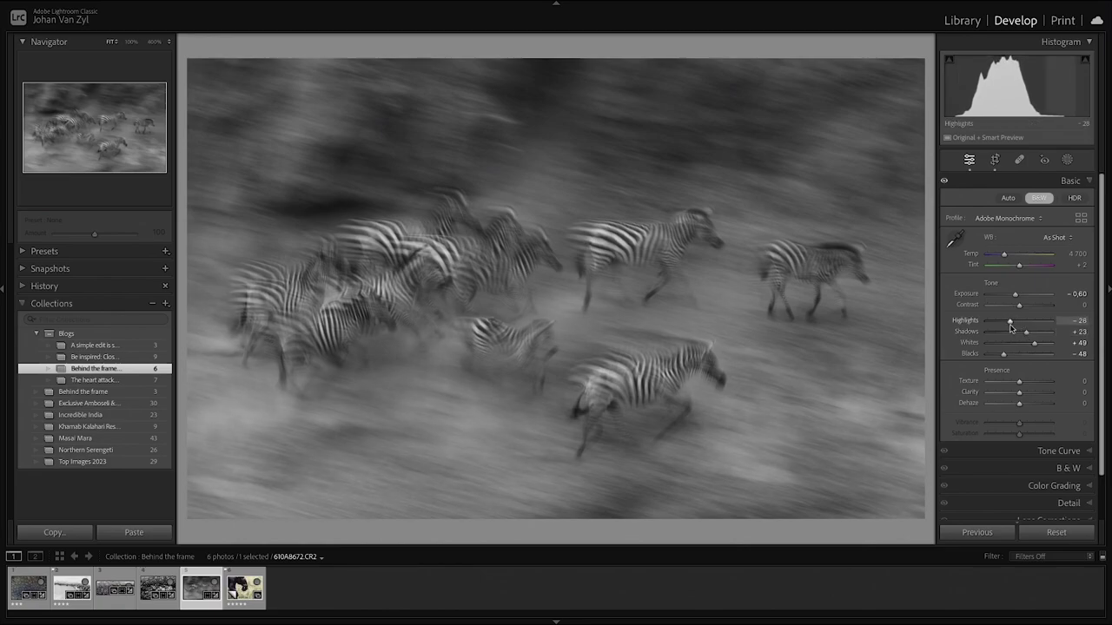
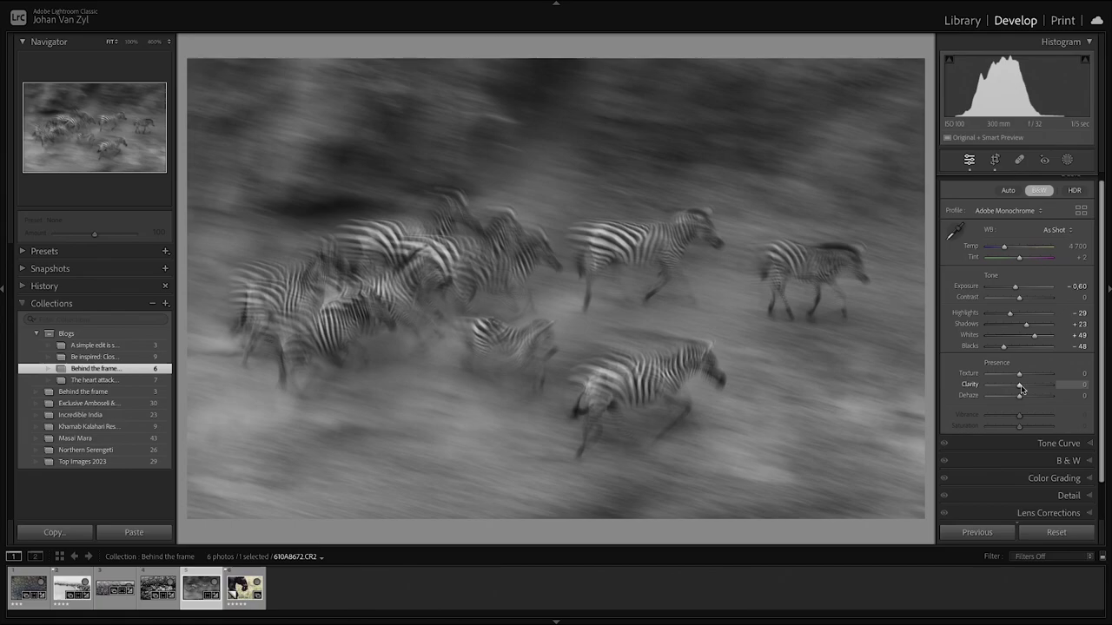
# - Set Clarity to +70 and Texture to +23, and compare the edit with the original photo
pyautogui.moveTo(1021, 388); pyautogui.dragTo(1074, 387)
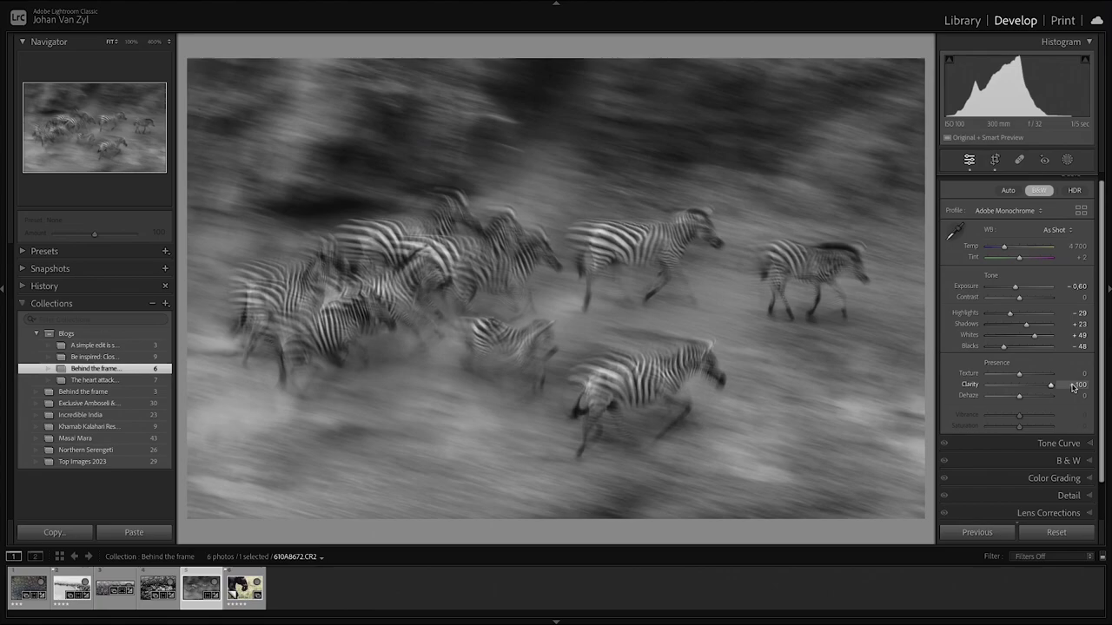
pyautogui.moveTo(1074, 387); pyautogui.dragTo(1038, 387)
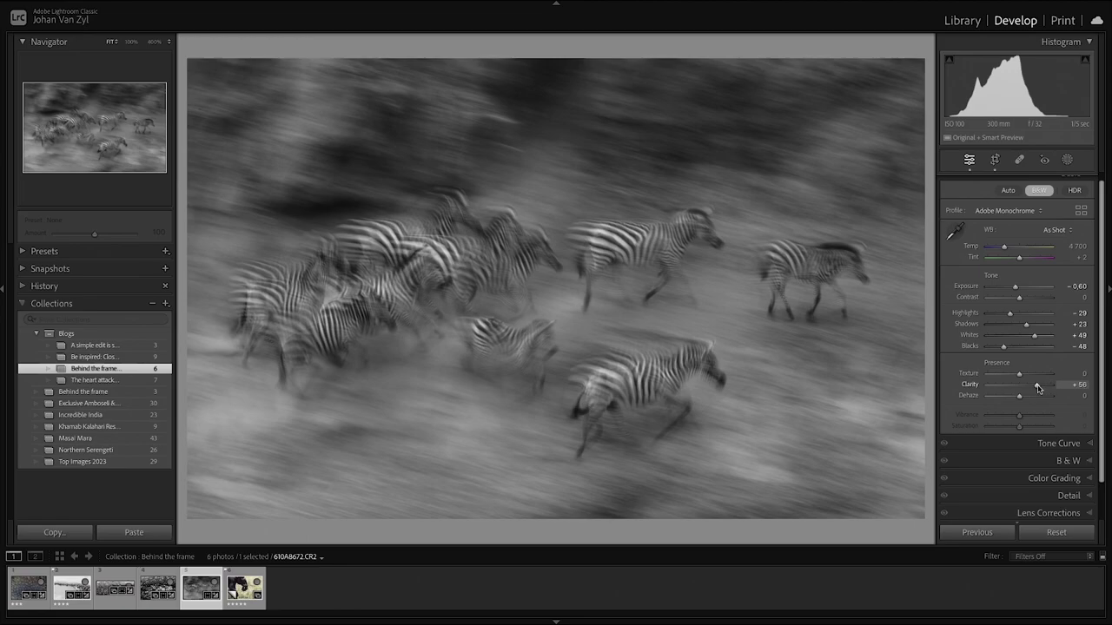
pyautogui.moveTo(1039, 387); pyautogui.dragTo(1043, 389)
pyautogui.moveTo(1023, 378); pyautogui.dragTo(1027, 378)
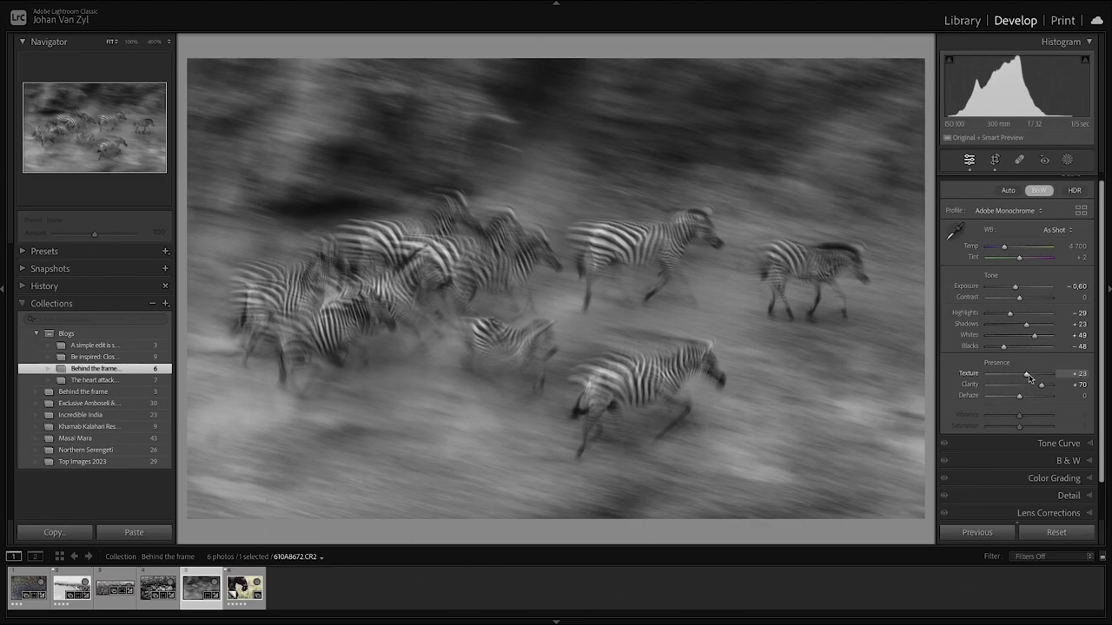
pyautogui.press('\\')
pyautogui.press('\\')
pyautogui.press('\\')
pyautogui.press('\\')
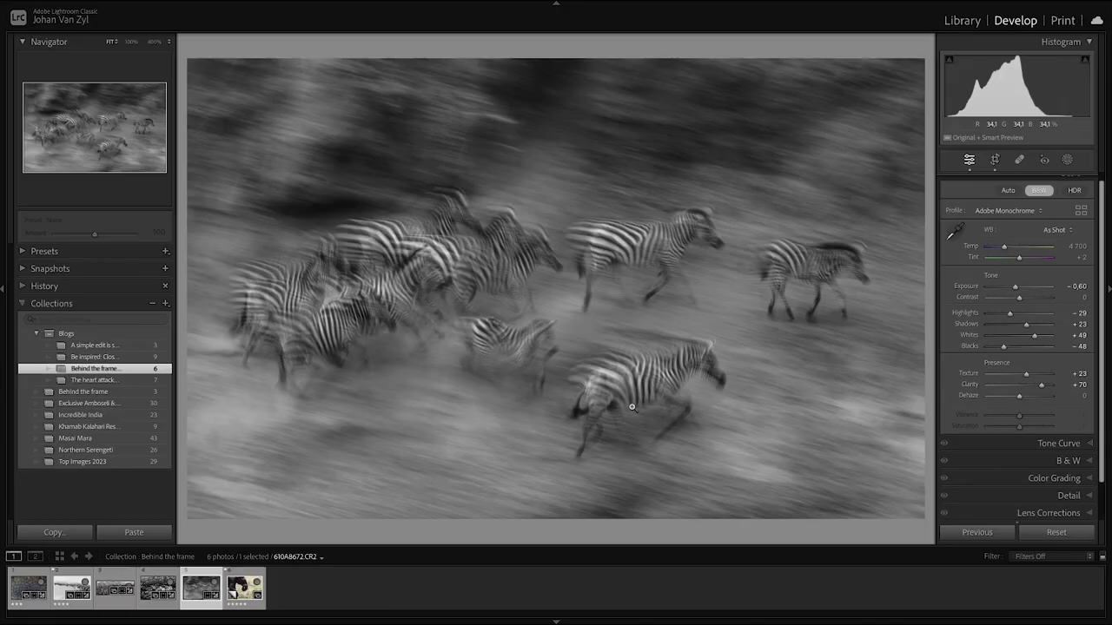
# - Add contrast in the tone curve with Lights +12 and Darks −27, and compare the photo with and without the curve
pyautogui.scroll(-3, 993, 386)
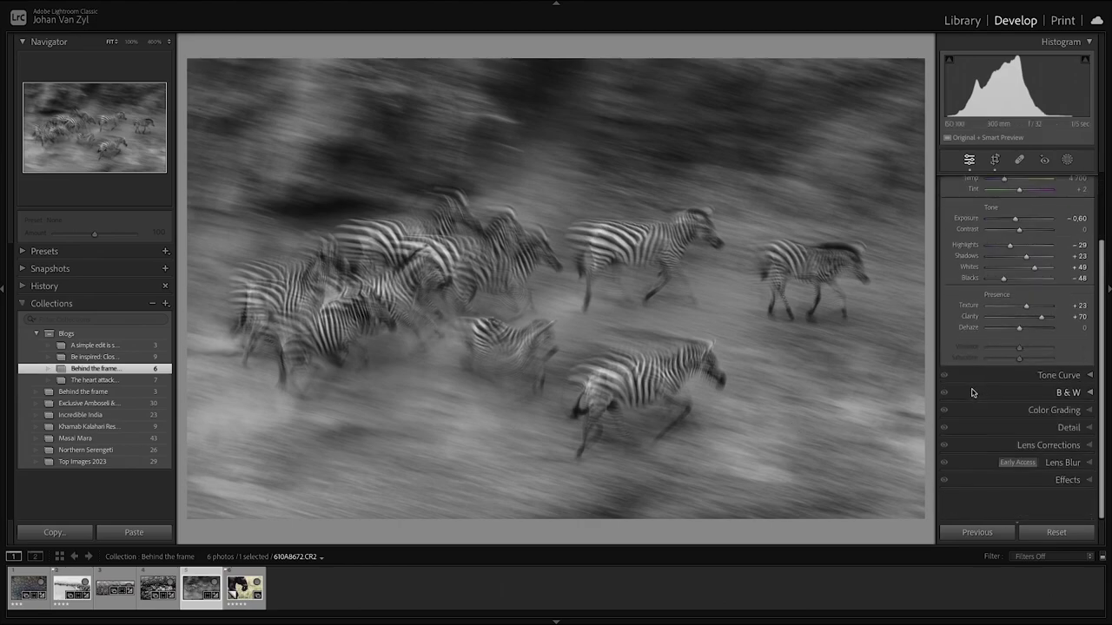
pyautogui.click(1061, 402)
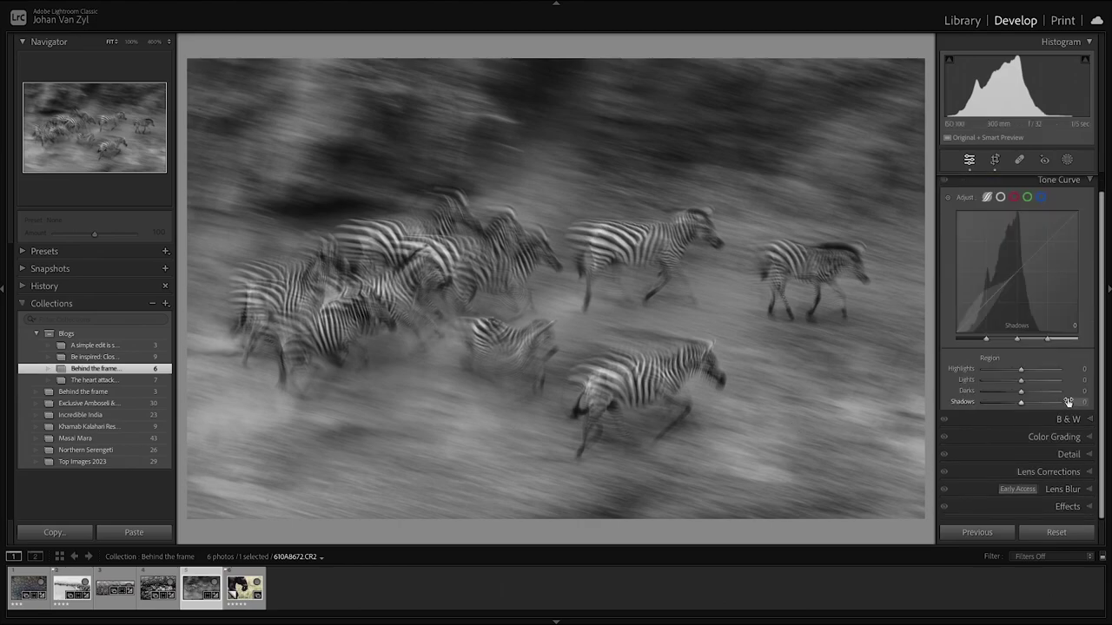
pyautogui.moveTo(1021, 395)
pyautogui.mouseDown()
pyautogui.moveTo(1011, 395)
pyautogui.moveTo(1028, 385)
pyautogui.mouseUp()
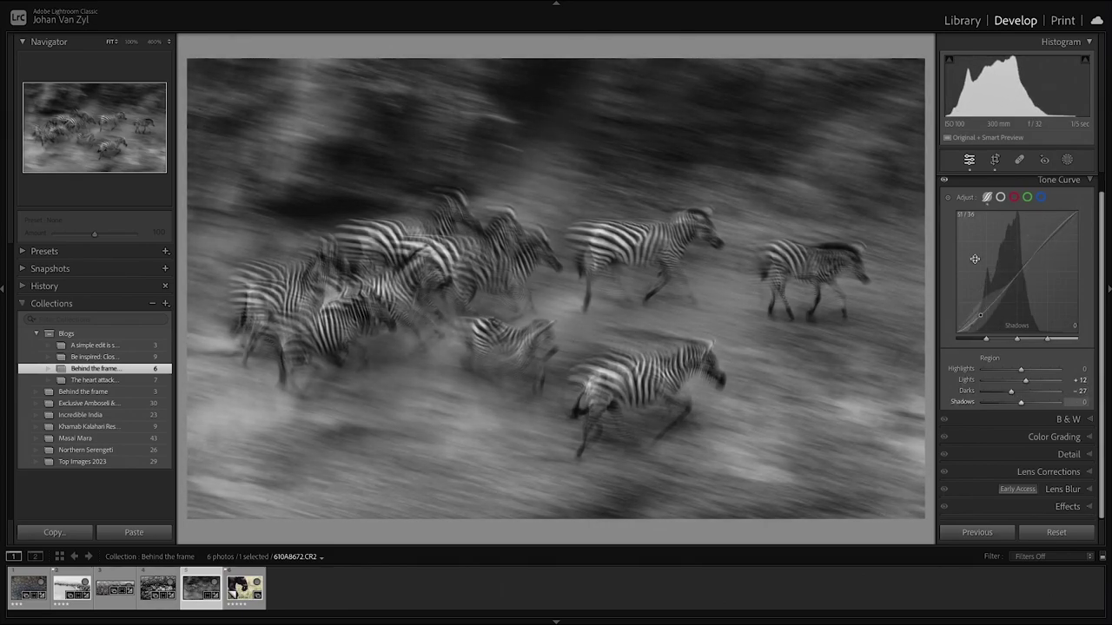
pyautogui.click(945, 180)
pyautogui.click(945, 181)
pyautogui.click(945, 181)
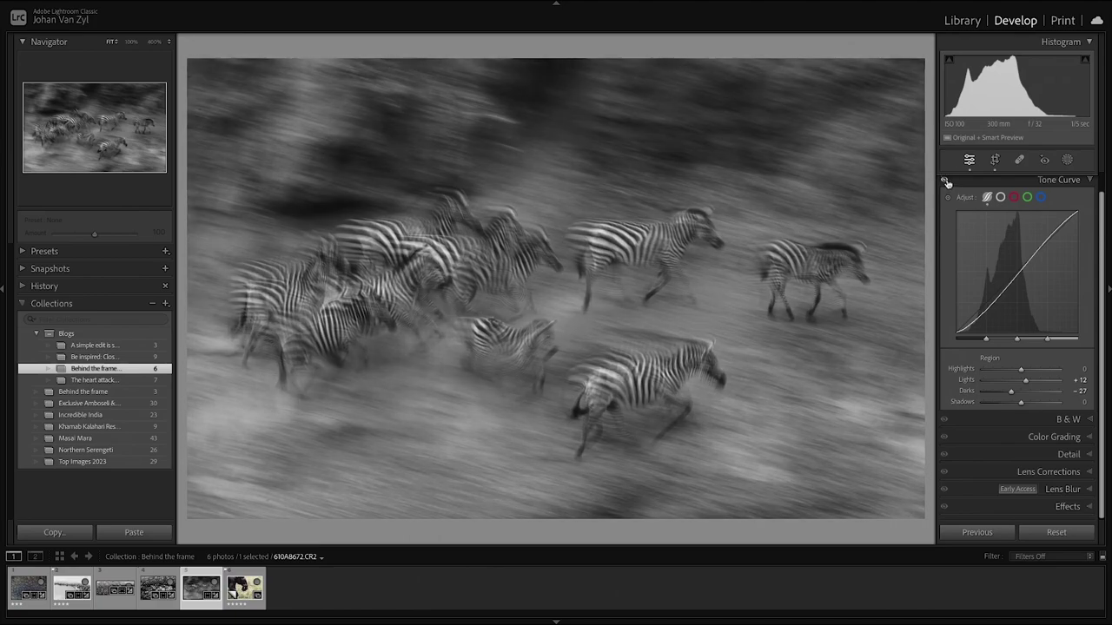
pyautogui.click(945, 180)
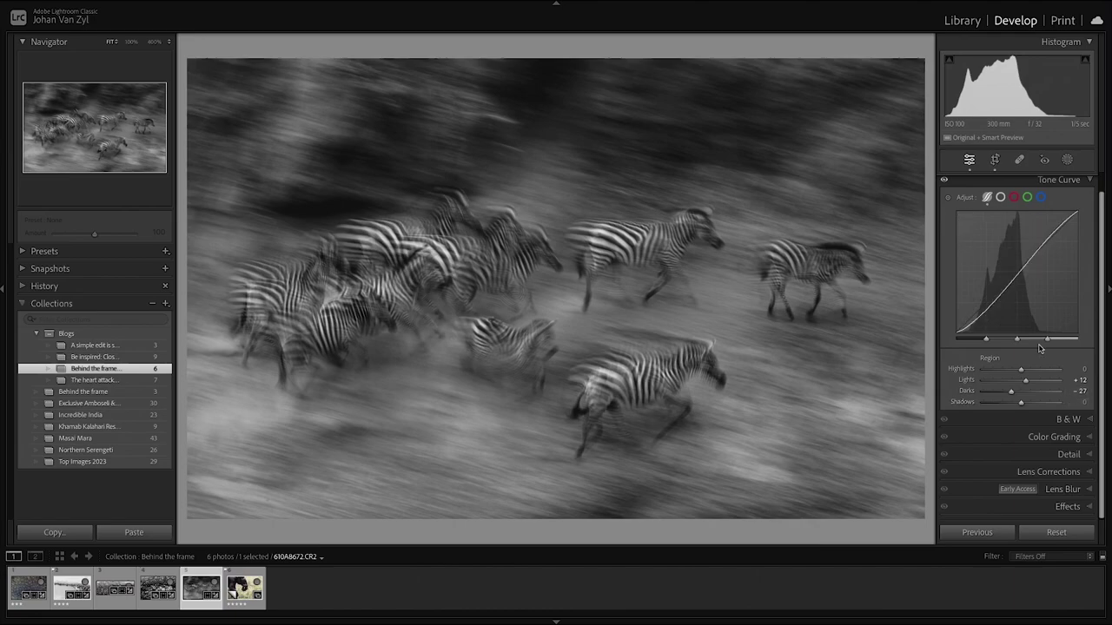
# - Compare against the original colours, test Orange at +100 and −100 in the Black & White Mix, and settle it at −36
pyautogui.click(1071, 422)
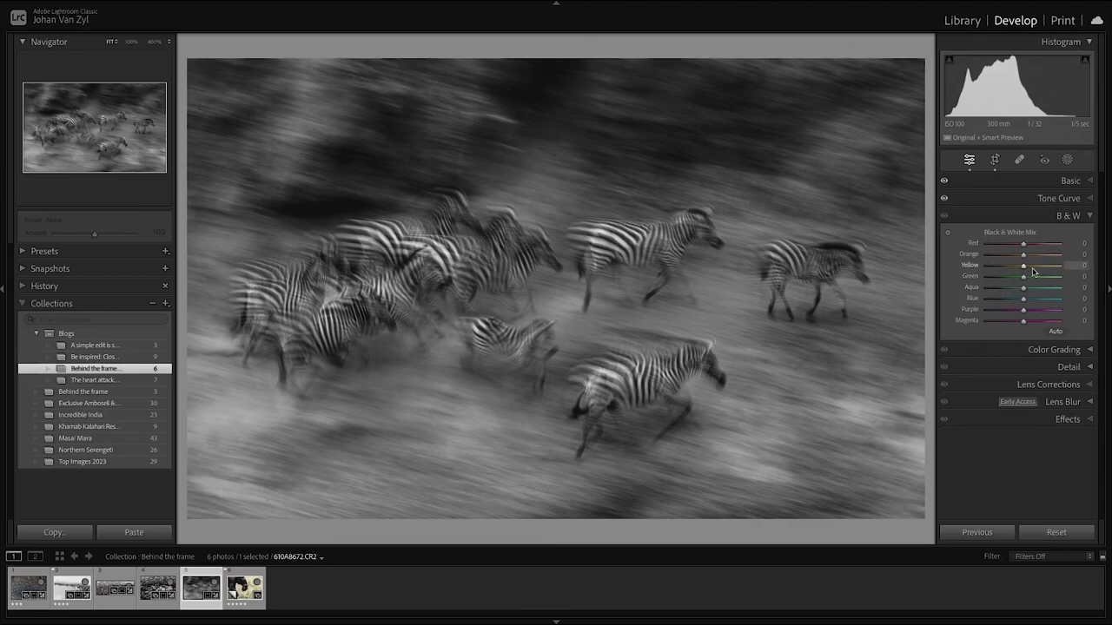
pyautogui.press('\\')
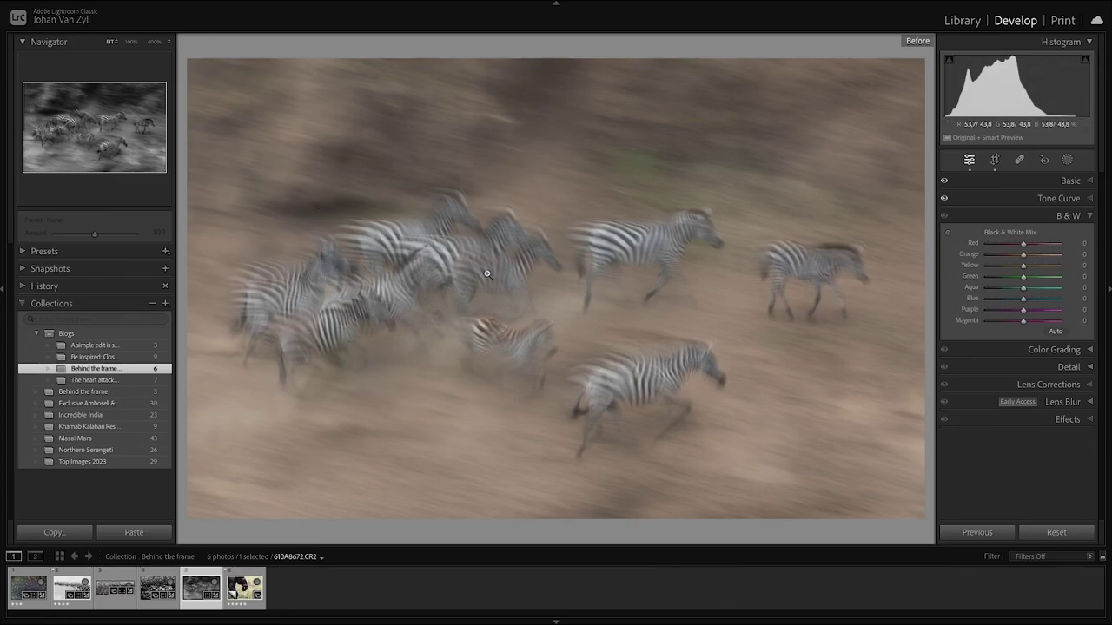
pyautogui.press('\\')
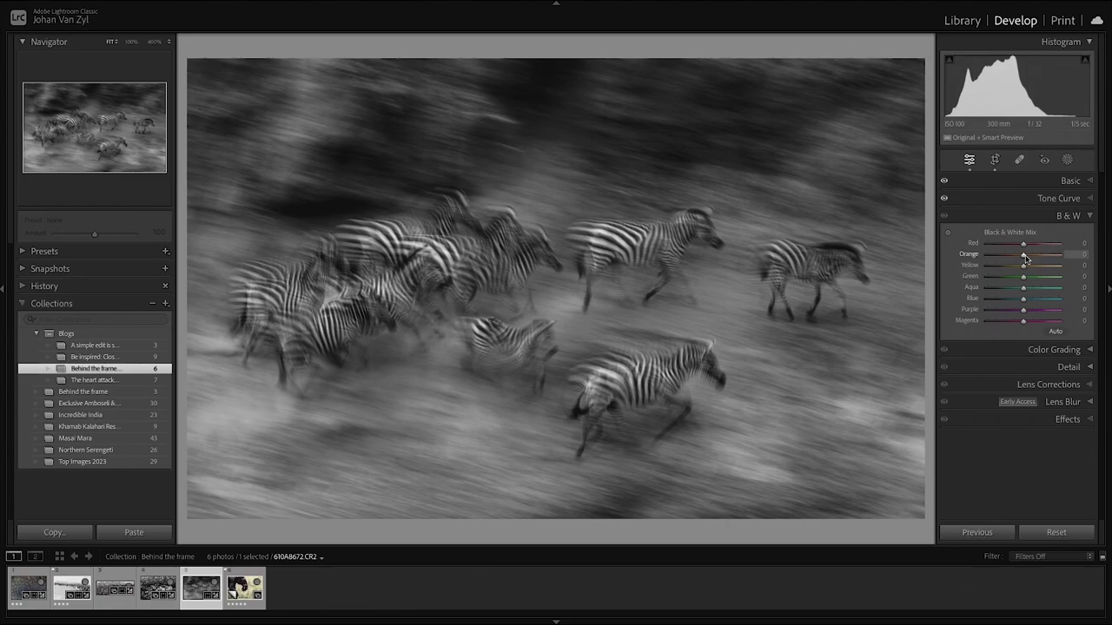
pyautogui.moveTo(1026, 258); pyautogui.dragTo(1071, 258)
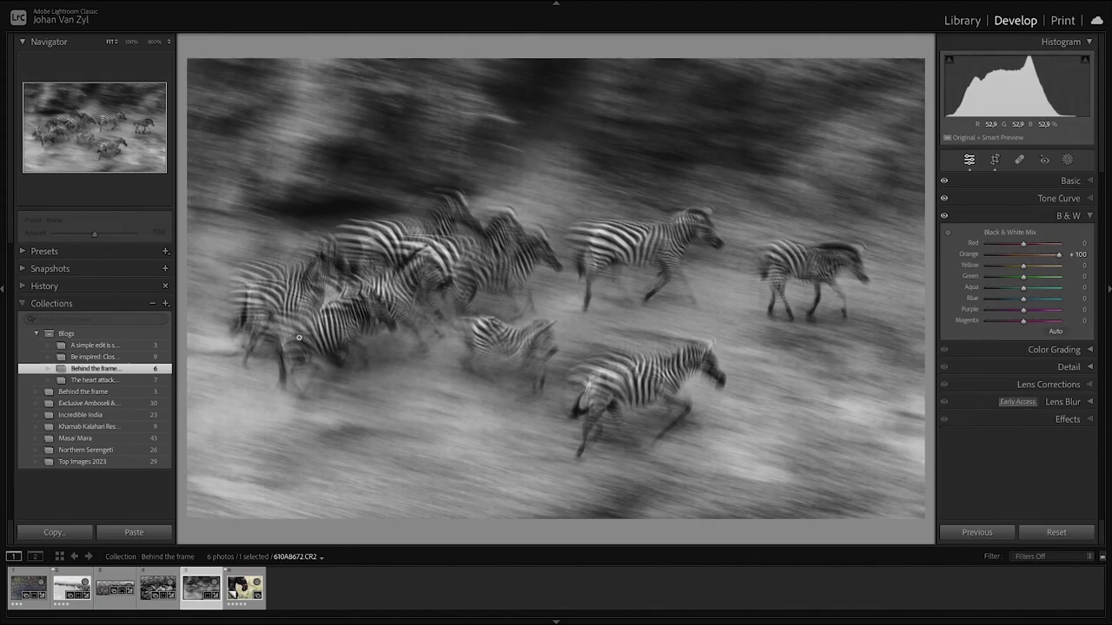
pyautogui.moveTo(1065, 256); pyautogui.dragTo(962, 263)
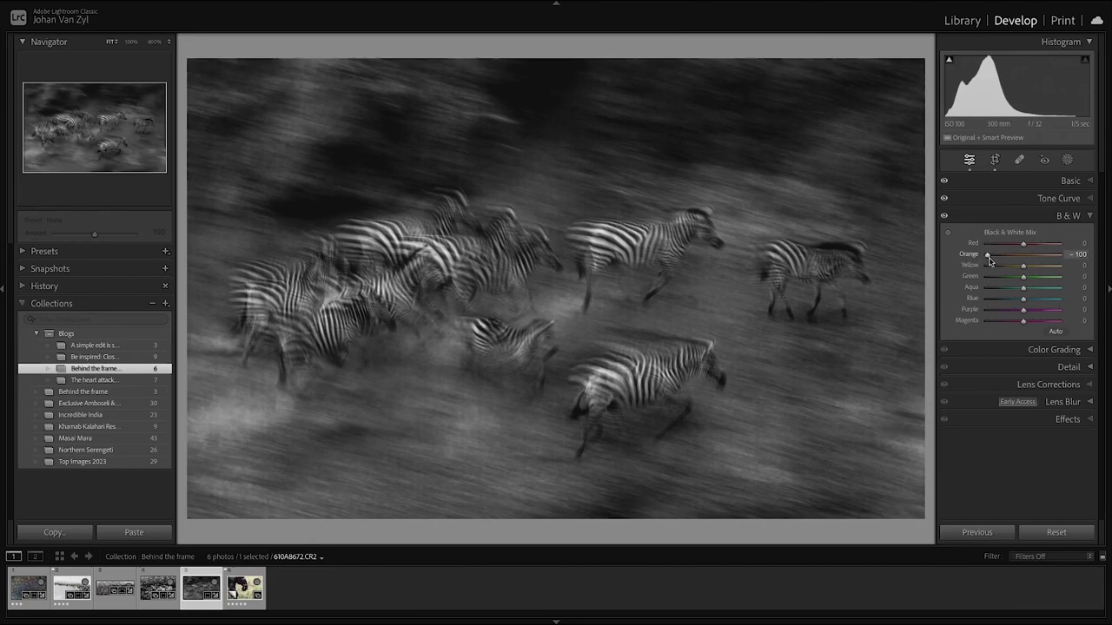
pyautogui.moveTo(990, 260)
pyautogui.mouseDown()
pyautogui.moveTo(1022, 258)
pyautogui.moveTo(990, 258)
pyautogui.mouseUp()
pyautogui.doubleClick(990, 258)
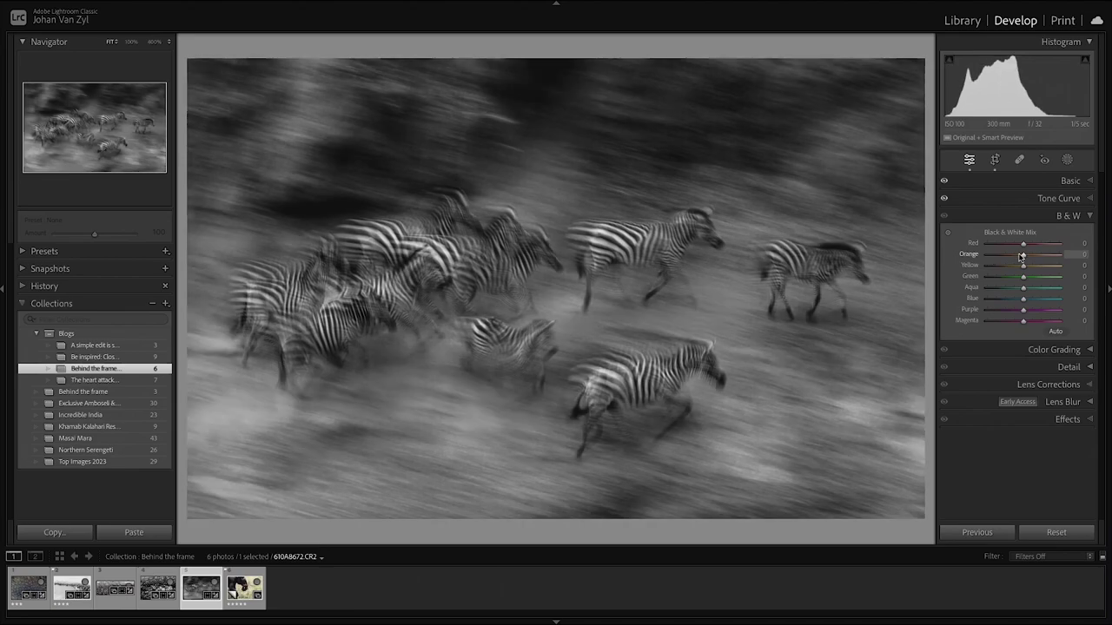
pyautogui.moveTo(1024, 258); pyautogui.dragTo(1016, 259)
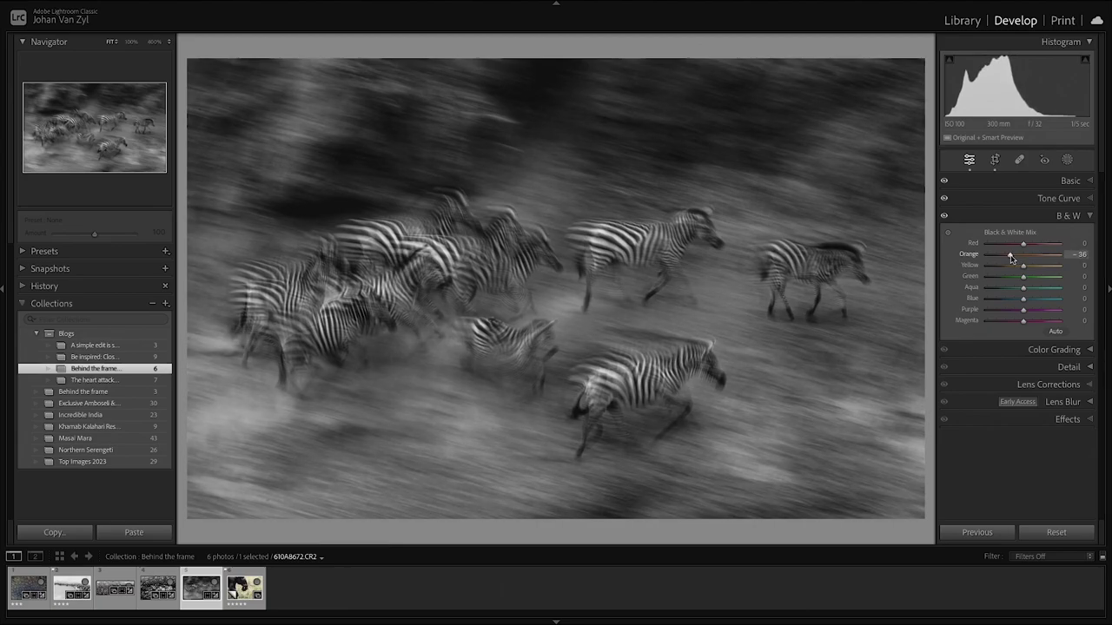
# - Set Orange to −37 and Yellow to +3 in the Black & White Mix, and compare before and after side by side
pyautogui.moveTo(1026, 270)
pyautogui.mouseDown()
pyautogui.moveTo(1050, 271)
pyautogui.moveTo(984, 270)
pyautogui.moveTo(1024, 267)
pyautogui.mouseUp()
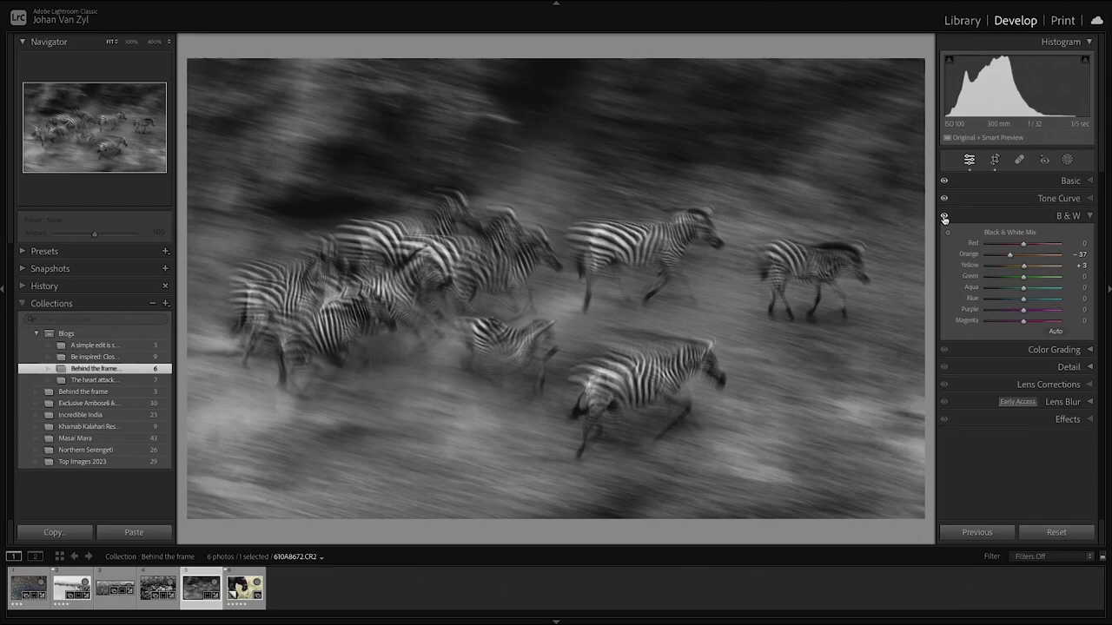
pyautogui.press('y')
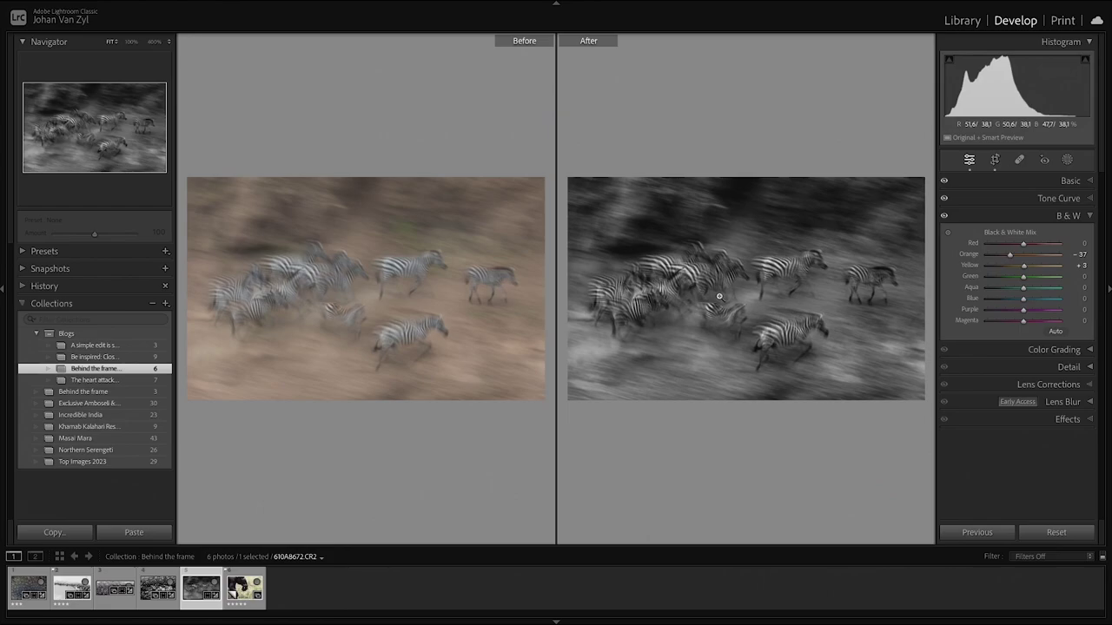
pyautogui.press('y')
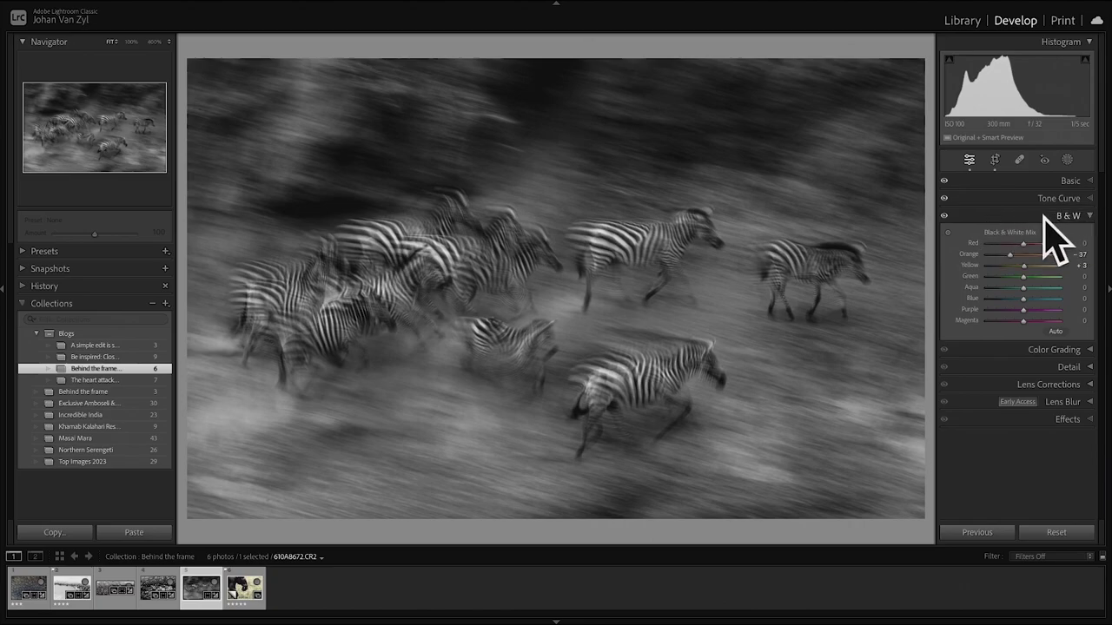
# - Compare the photo with and without the Black & White Mix, and with and without the Basic adjustments
pyautogui.click(945, 218)
pyautogui.click(944, 218)
pyautogui.click(944, 218)
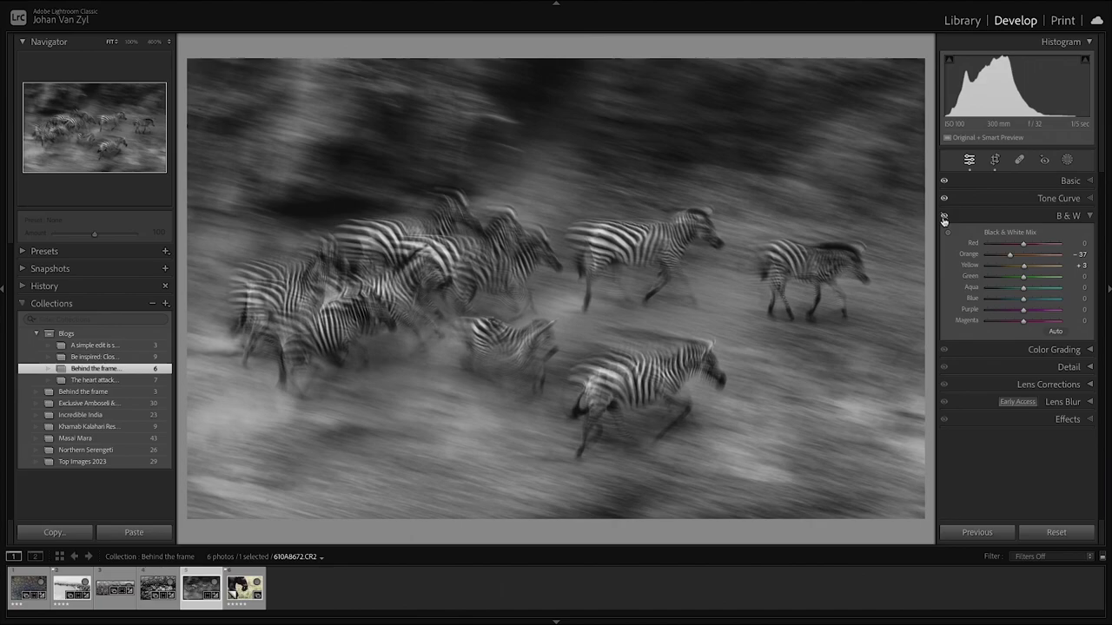
pyautogui.click(944, 218)
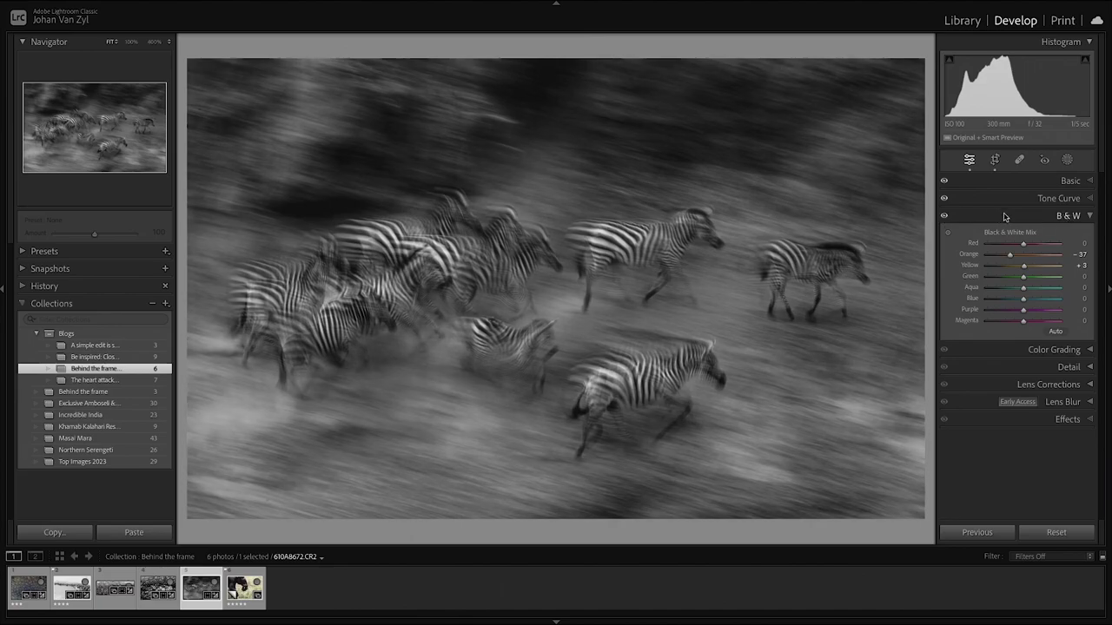
pyautogui.click(944, 181)
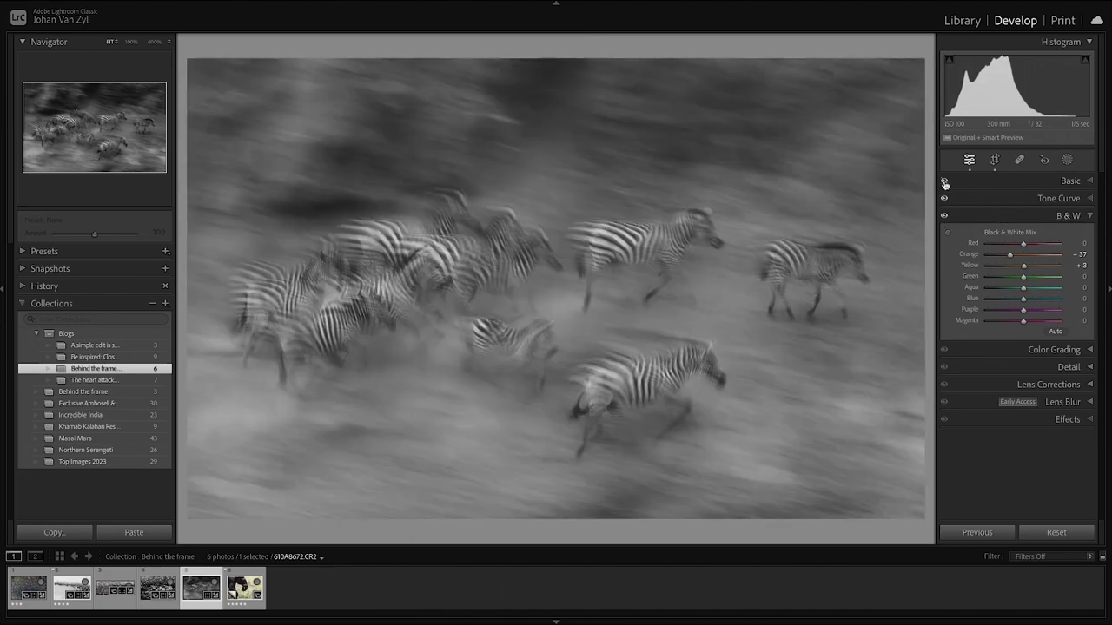
pyautogui.click(944, 181)
pyautogui.click(945, 182)
pyautogui.click(944, 182)
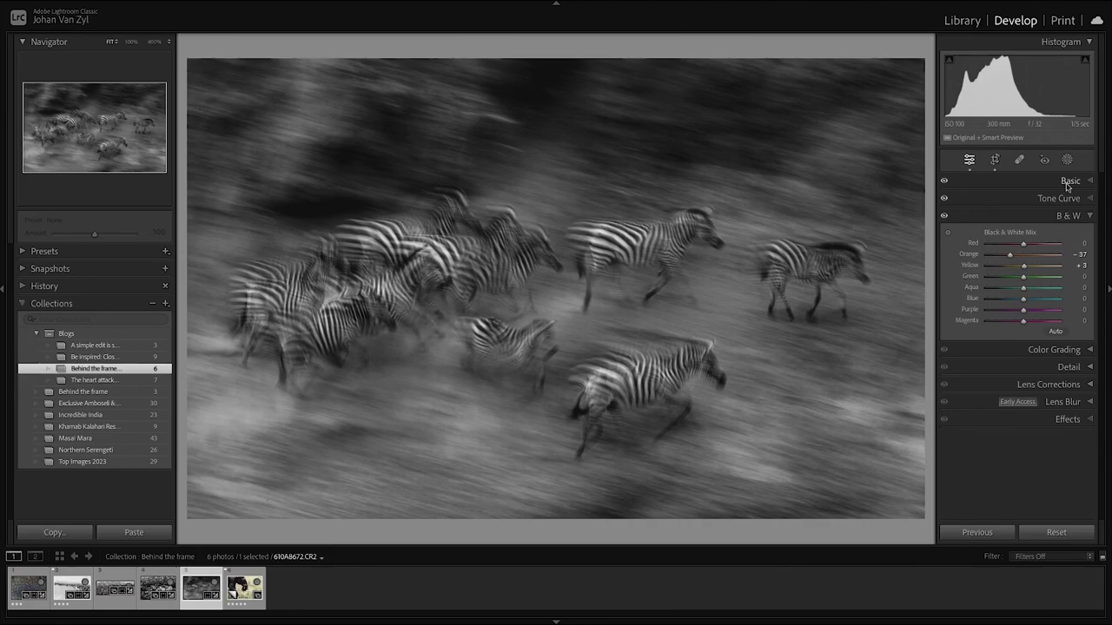
# - Set the sharpening Masking to 83 using the mask preview, limiting sharpening mainly to the zebras
pyautogui.click(1066, 368)
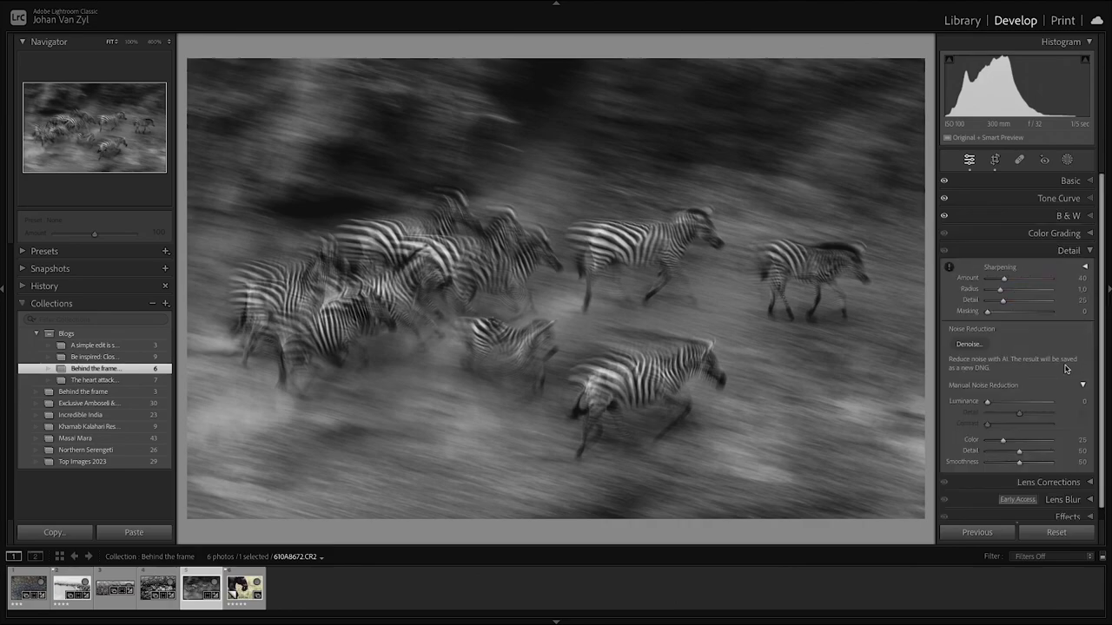
pyautogui.keyDown('alt'); pyautogui.click(988, 313); pyautogui.keyUp('alt')
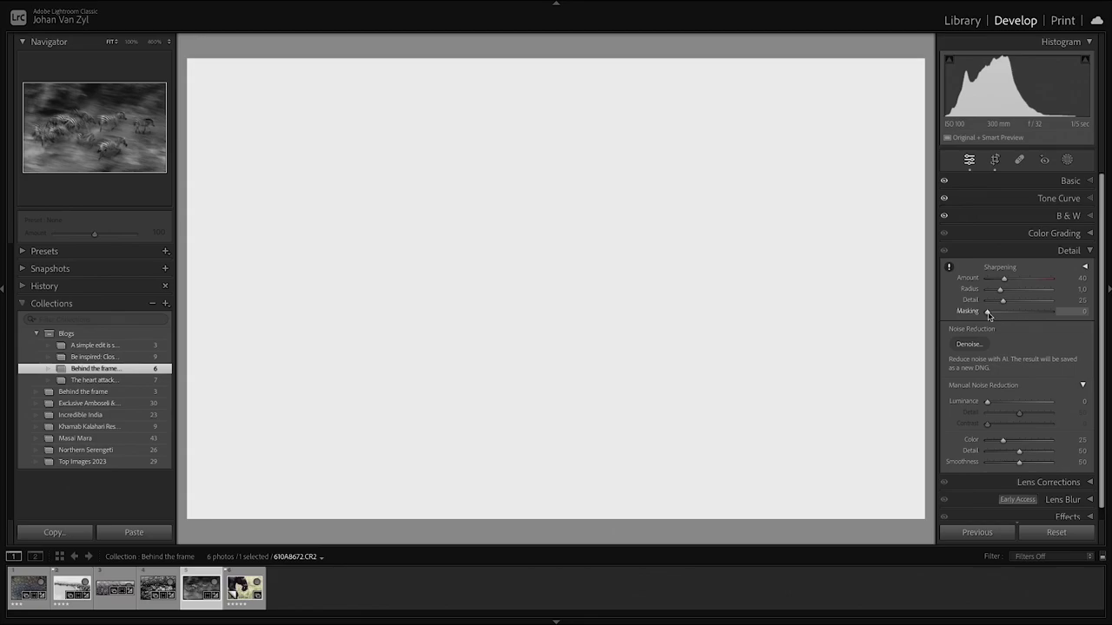
pyautogui.moveTo(988, 315)
pyautogui.mouseDown()
pyautogui.moveTo(1036, 318)
pyautogui.moveTo(983, 318)
pyautogui.mouseUp()
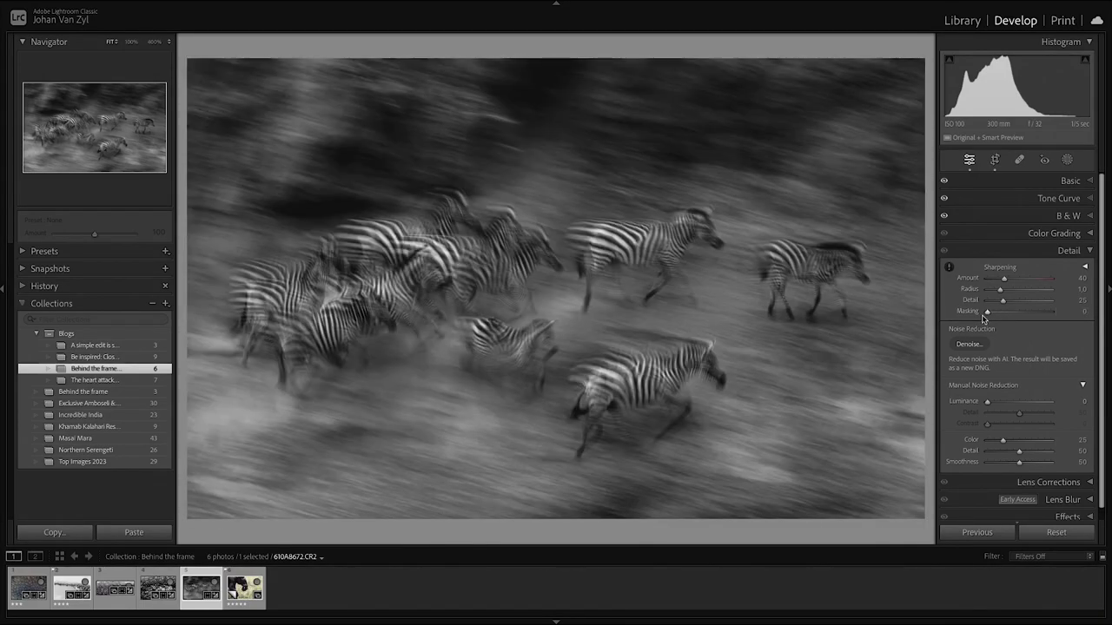
pyautogui.keyDown('alt'); pyautogui.click(987, 313); pyautogui.keyUp('alt')
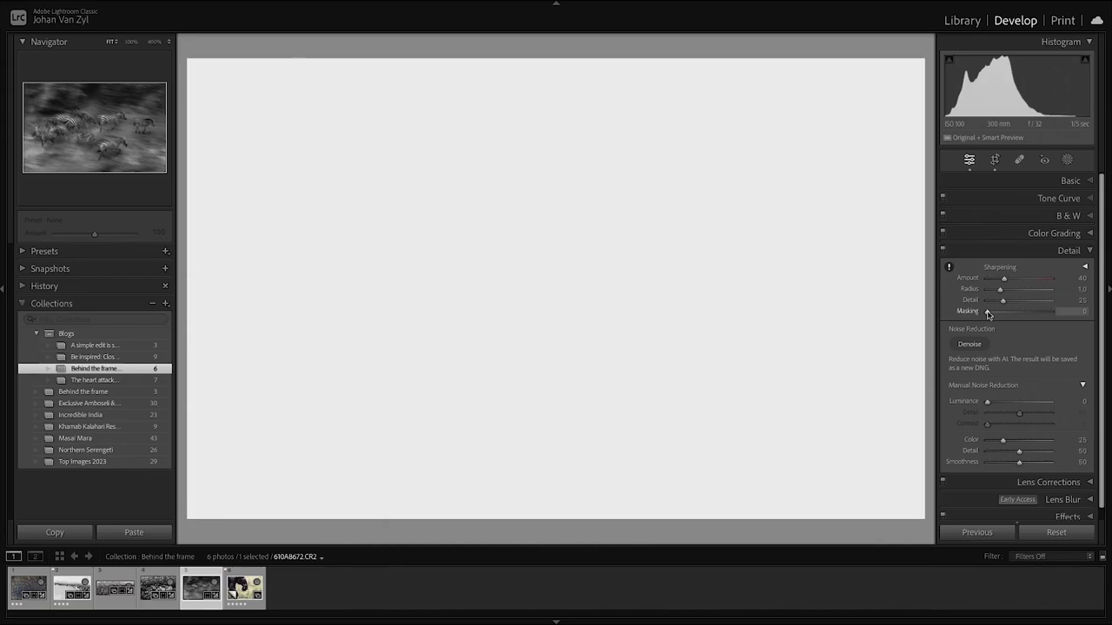
pyautogui.moveTo(987, 314); pyautogui.dragTo(1042, 317)
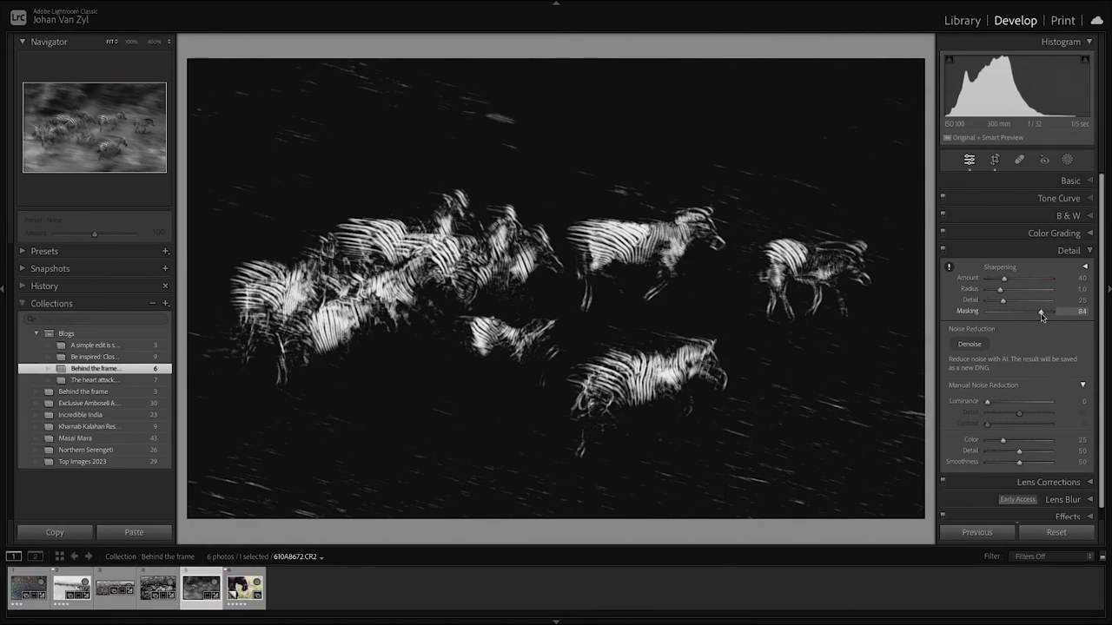
pyautogui.moveTo(1042, 317); pyautogui.dragTo(1040, 316)
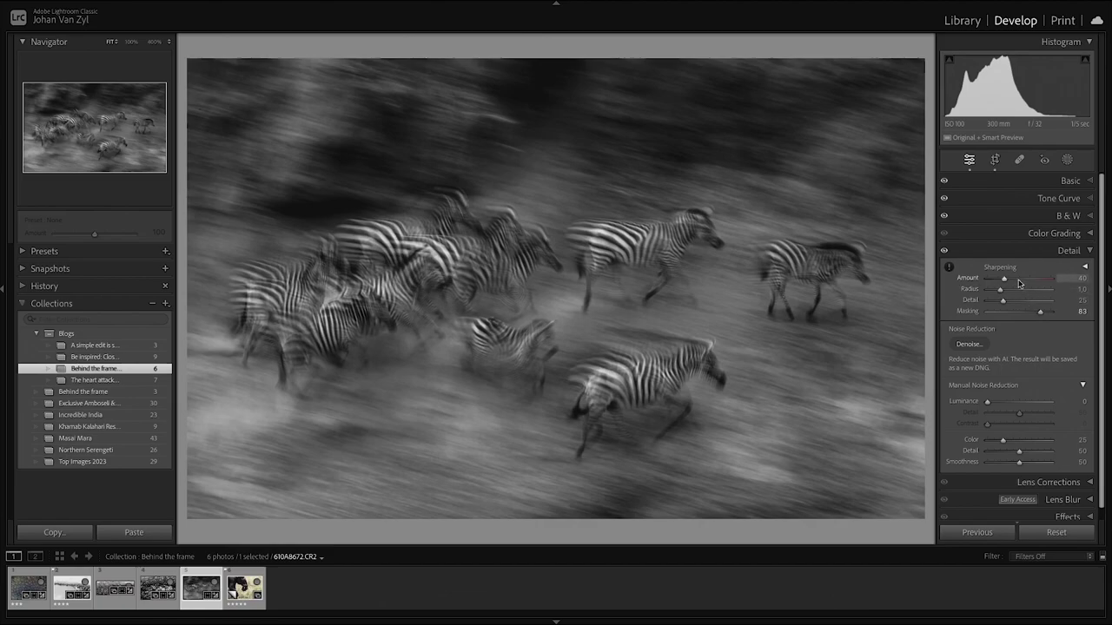
# - Set the sharpening Amount to 82, Radius to 1.4 and Detail to 41
pyautogui.click(1022, 281)
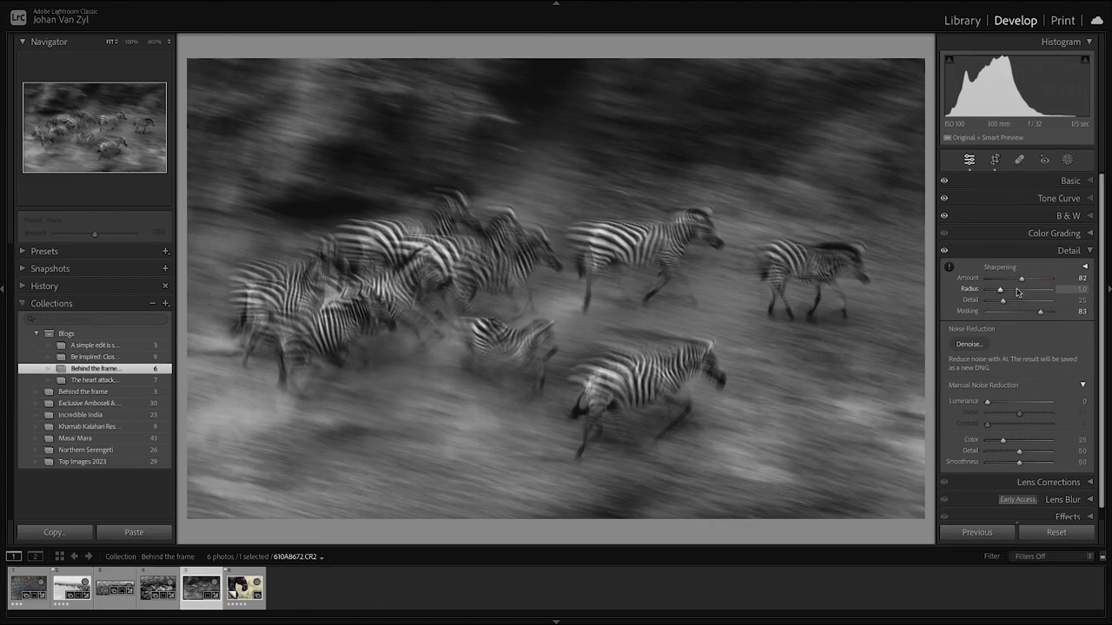
pyautogui.click(1010, 291)
pyautogui.moveTo(1013, 304); pyautogui.dragTo(1023, 300)
pyautogui.scroll(-1, 1029, 356)
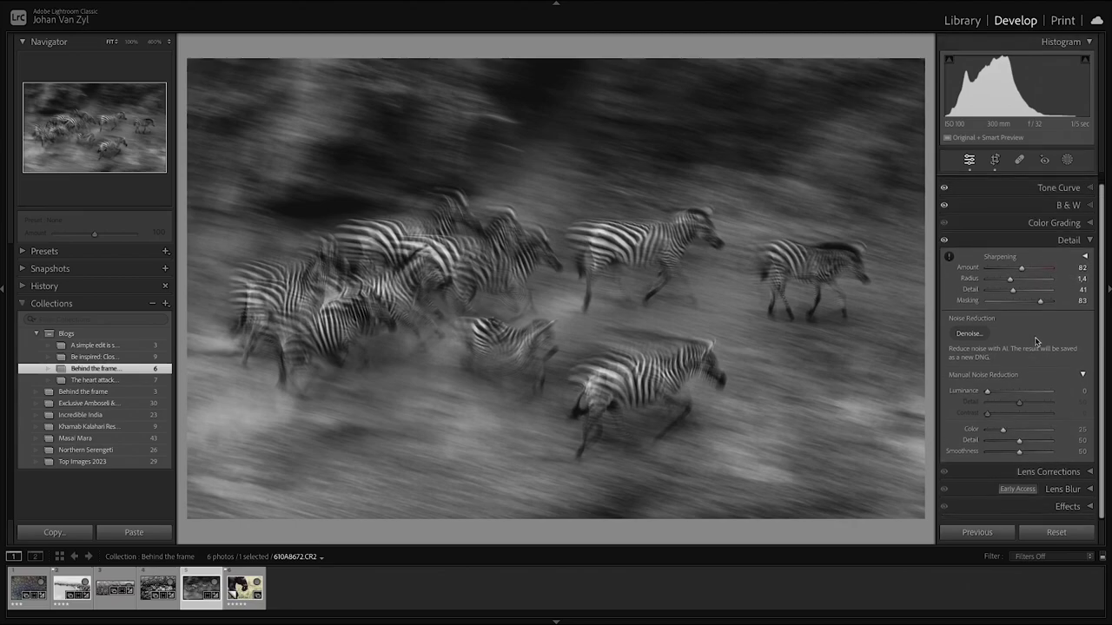
# - Compare the sharpened black-and-white edit repeatedly with the original photo
pyautogui.scroll(2, 1037, 336)
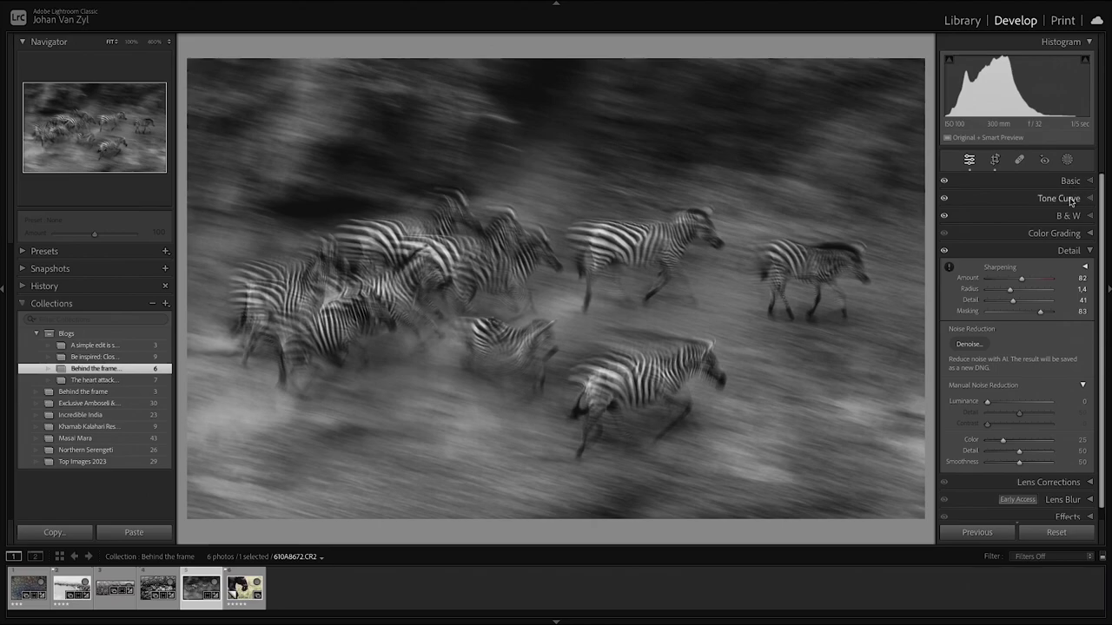
pyautogui.press('\\')
pyautogui.press('\\')
pyautogui.press('\\')
pyautogui.press('\\')
pyautogui.press('\\')
pyautogui.press('\\')
# - Brighten the dark background above the zebras with a size 23 brush mask at Exposure 0.49 and Amount 80
pyautogui.click(1067, 161)
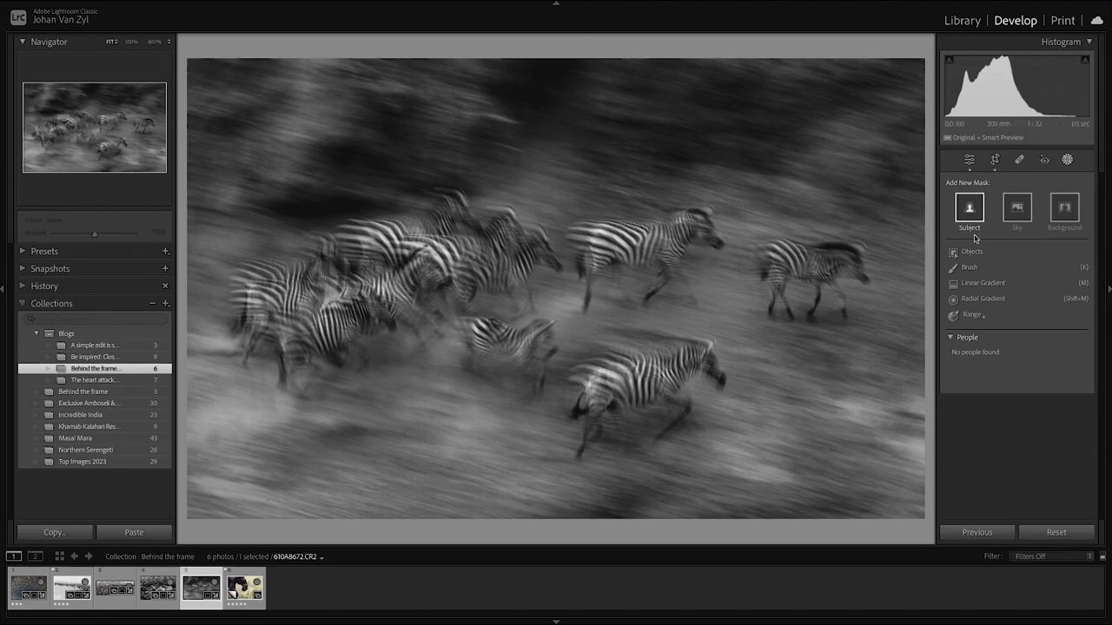
pyautogui.click(998, 268)
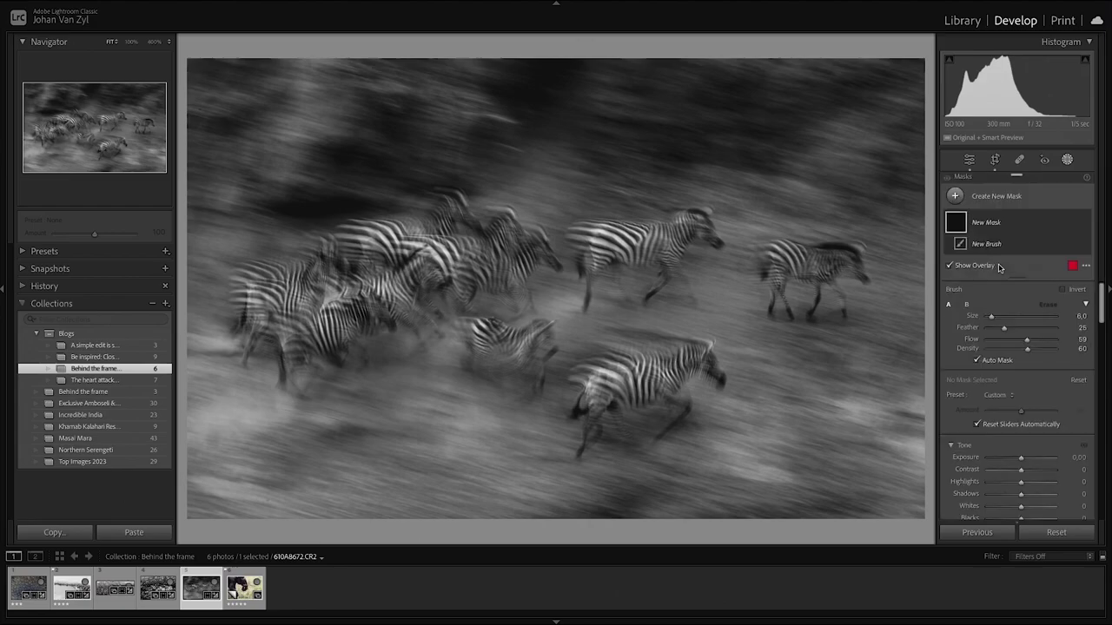
pyautogui.scroll(8, 902, 239)
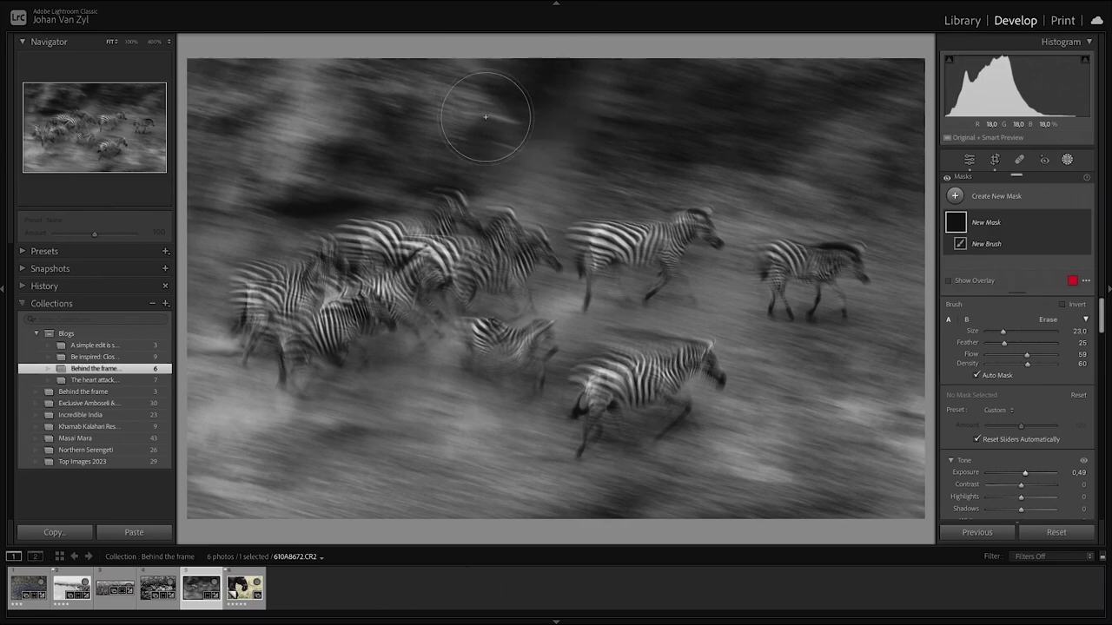
pyautogui.moveTo(541, 123)
pyautogui.mouseDown()
pyautogui.moveTo(643, 129)
pyautogui.moveTo(727, 94)
pyautogui.moveTo(841, 84)
pyautogui.moveTo(841, 126)
pyautogui.moveTo(898, 186)
pyautogui.moveTo(777, 99)
pyautogui.moveTo(777, 108)
pyautogui.mouseUp()
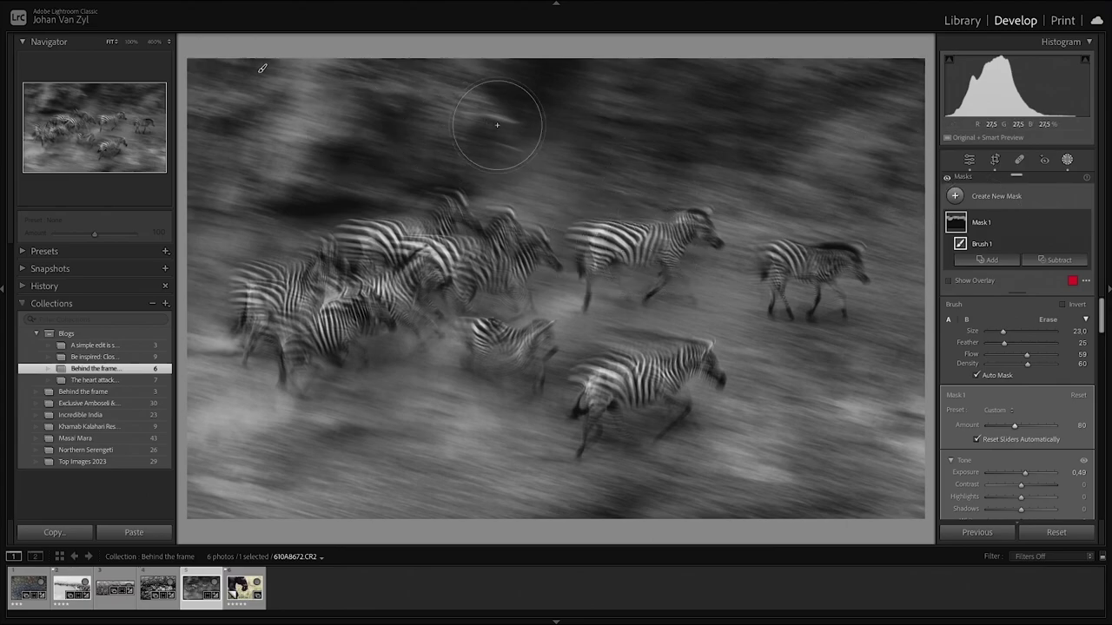
# - Darken the ground below the zebras with a second brush mask at Exposure −0.27
pyautogui.click(955, 197)
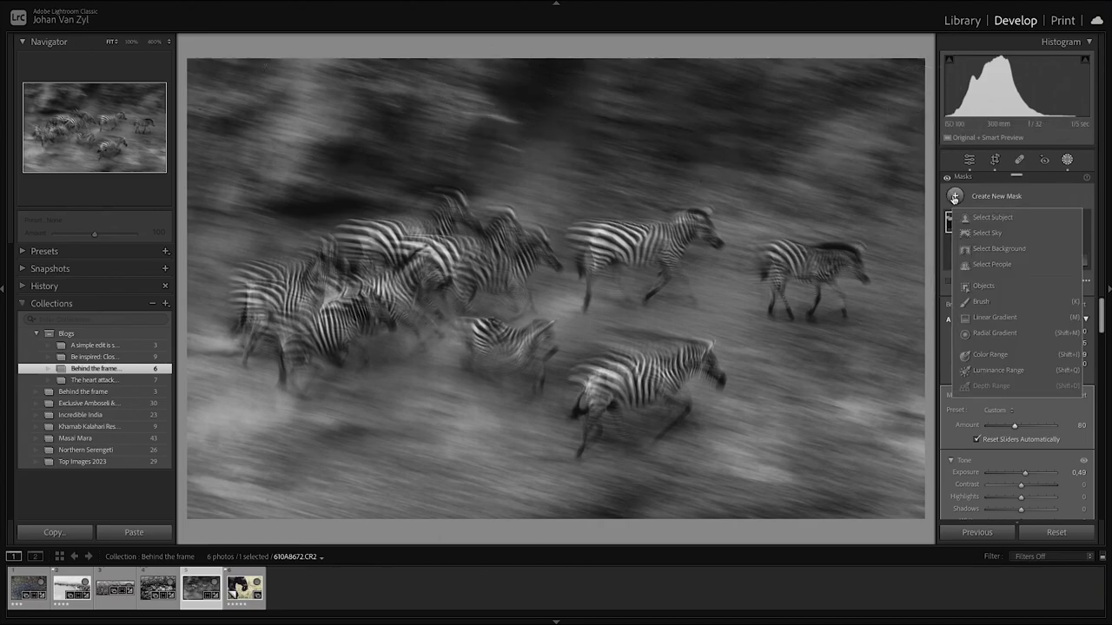
pyautogui.click(1015, 302)
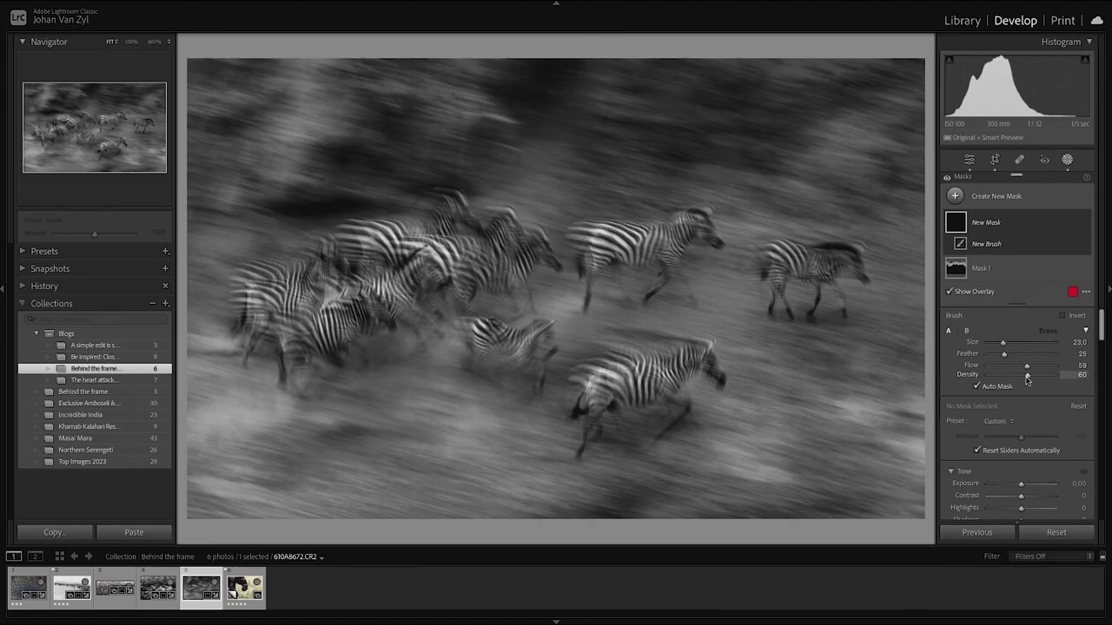
pyautogui.scroll(-1, 1026, 398)
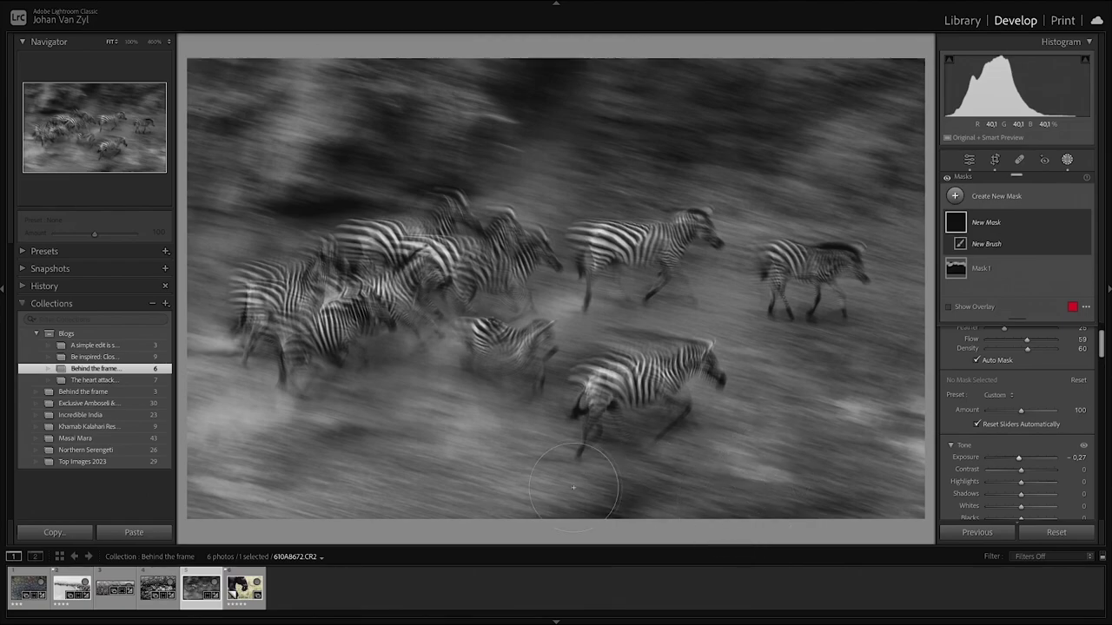
pyautogui.moveTo(477, 460)
pyautogui.mouseDown()
pyautogui.moveTo(382, 434)
pyautogui.moveTo(365, 439)
pyautogui.moveTo(374, 452)
pyautogui.mouseUp()
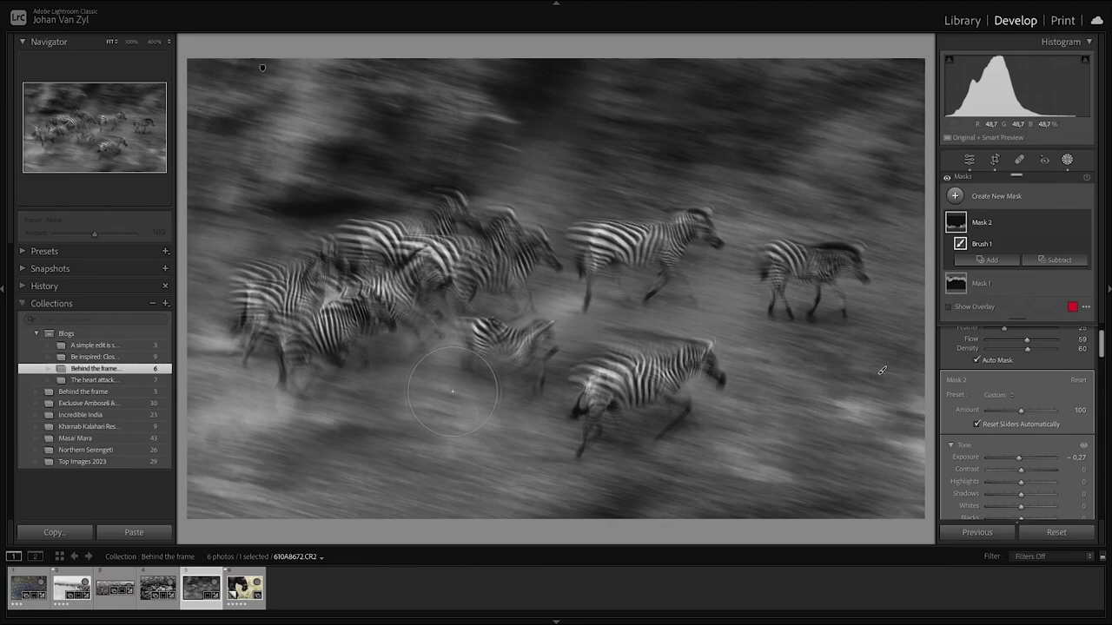
# - Compare the photo with and without the two brush masks
pyautogui.click(947, 178)
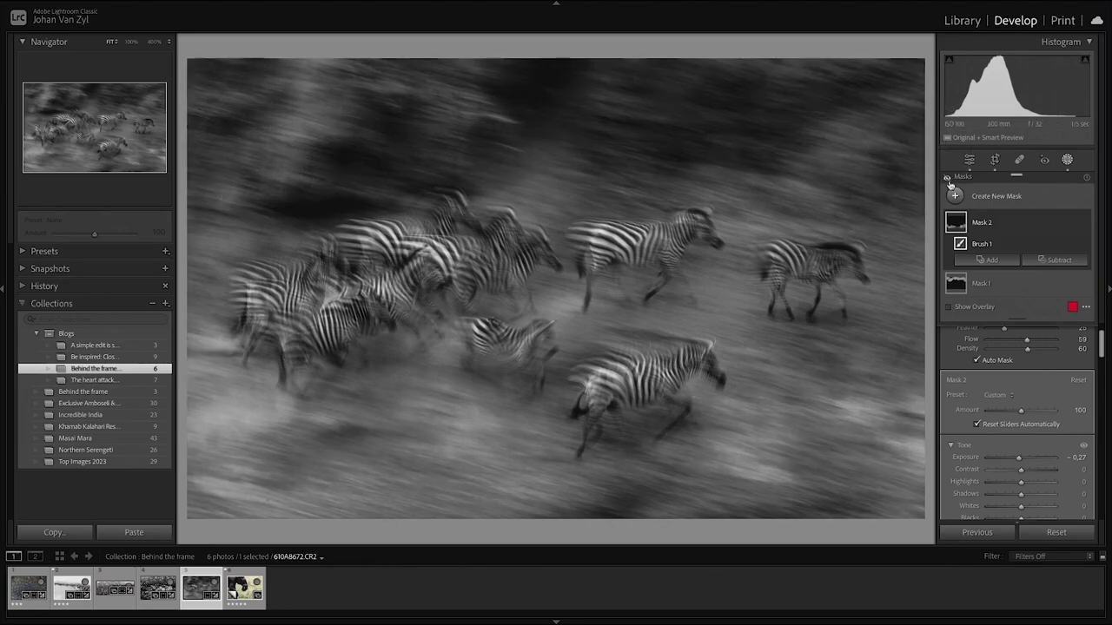
pyautogui.click(948, 178)
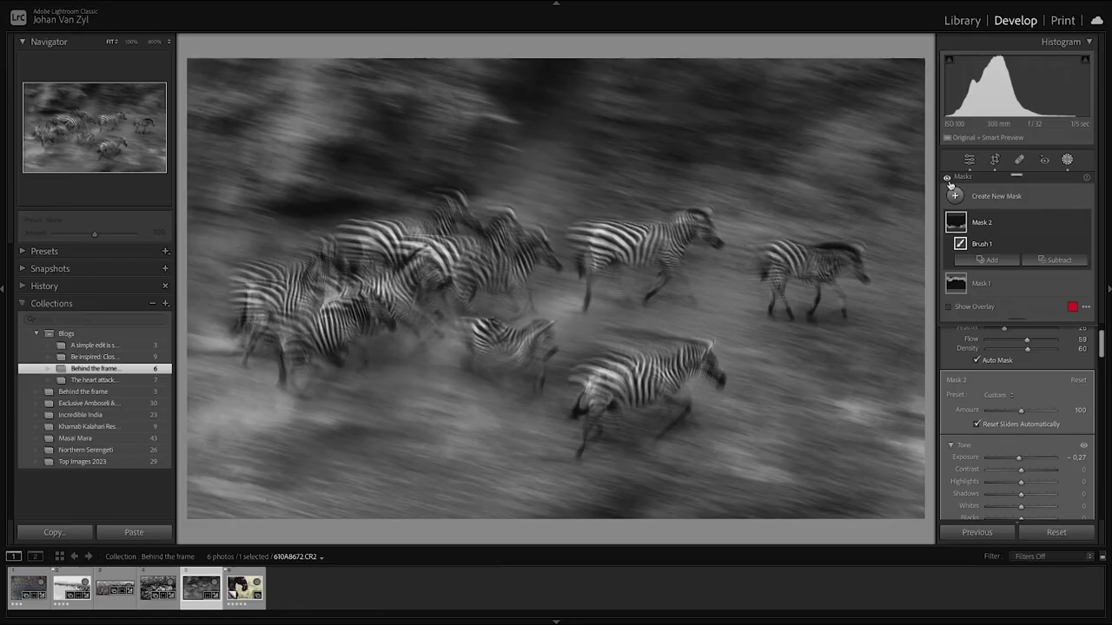
pyautogui.click(947, 179)
pyautogui.click(947, 179)
pyautogui.click(947, 179)
pyautogui.click(947, 179)
# - Create a subject mask for the zebras and inspect its edge around the rearmost zebra at 100%
pyautogui.click(954, 195)
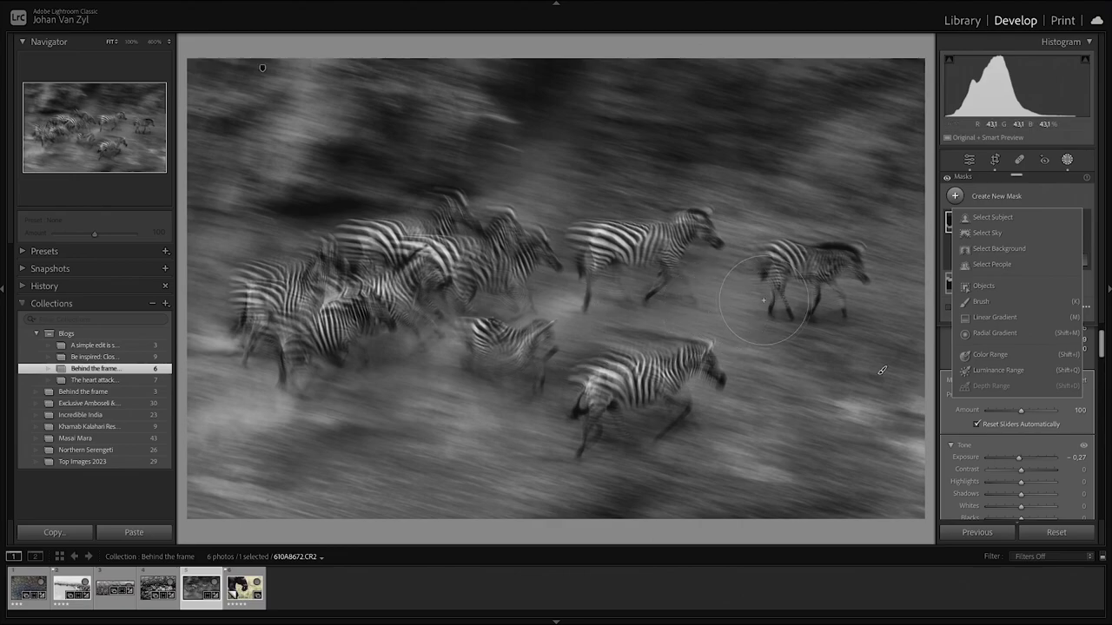
pyautogui.click(993, 217)
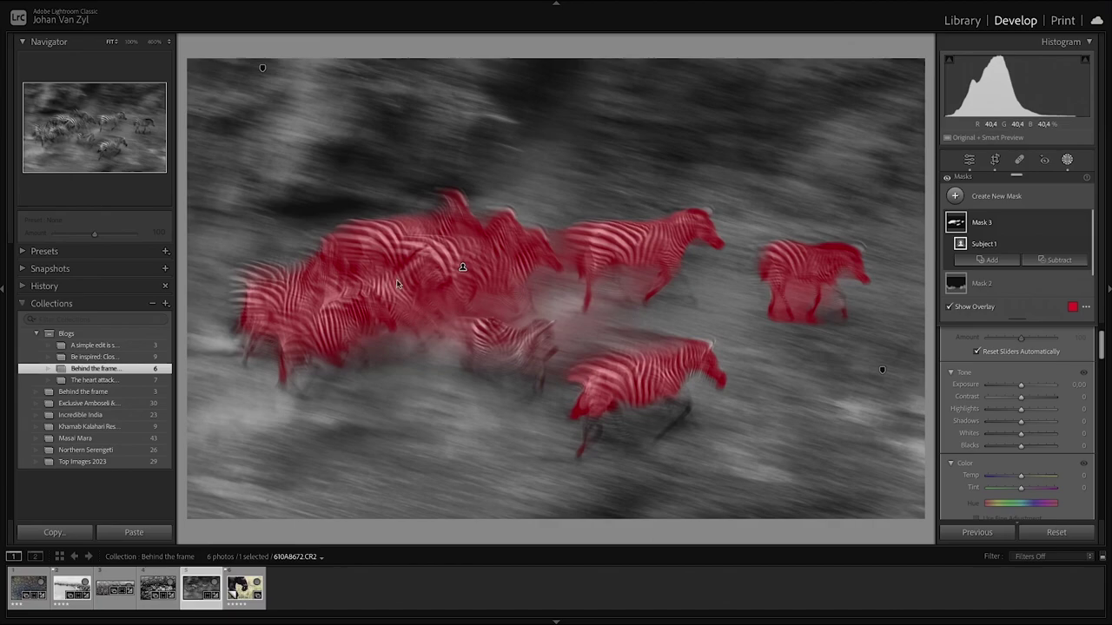
pyautogui.click(242, 277)
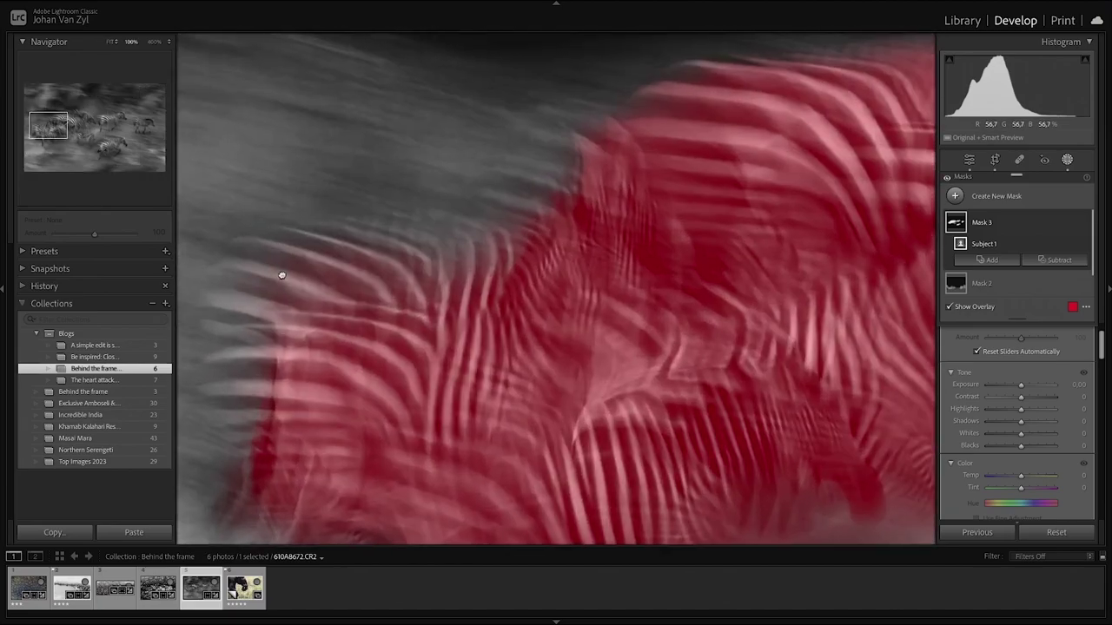
pyautogui.moveTo(278, 276); pyautogui.dragTo(315, 263)
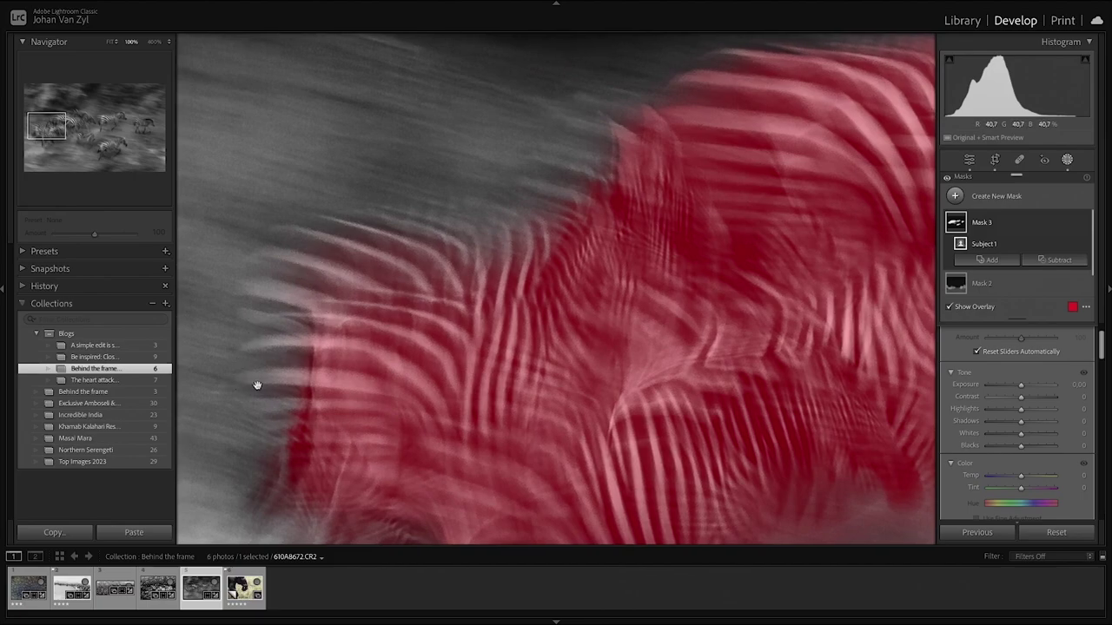
pyautogui.click(250, 355)
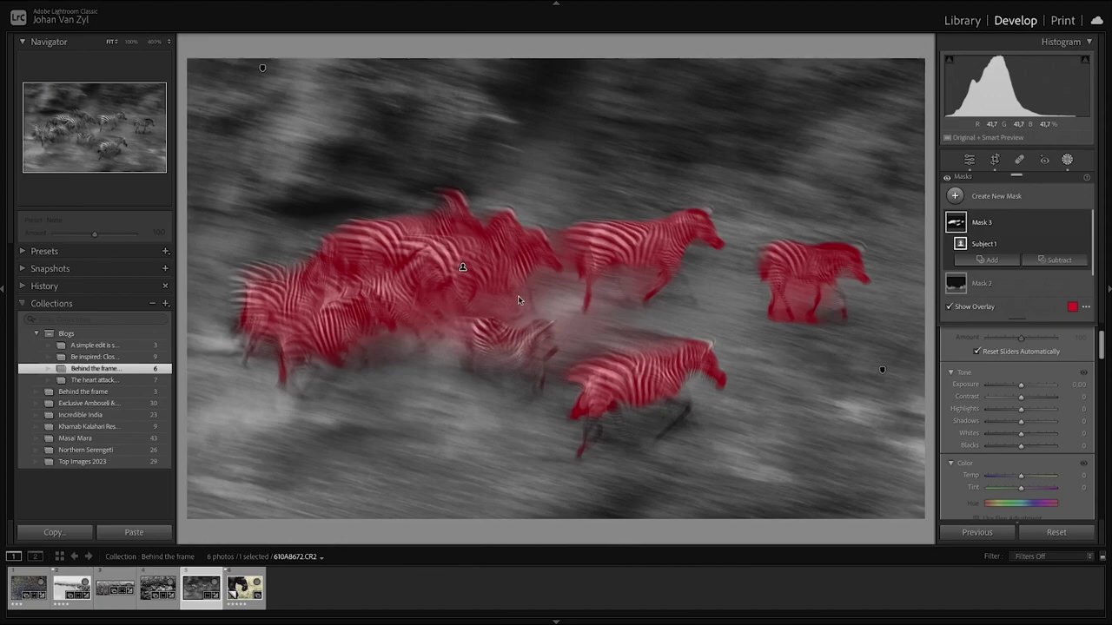
# - Set the subject mask's Exposure to 0.15, Blacks to −12 and Whites to 7
pyautogui.click(1021, 387)
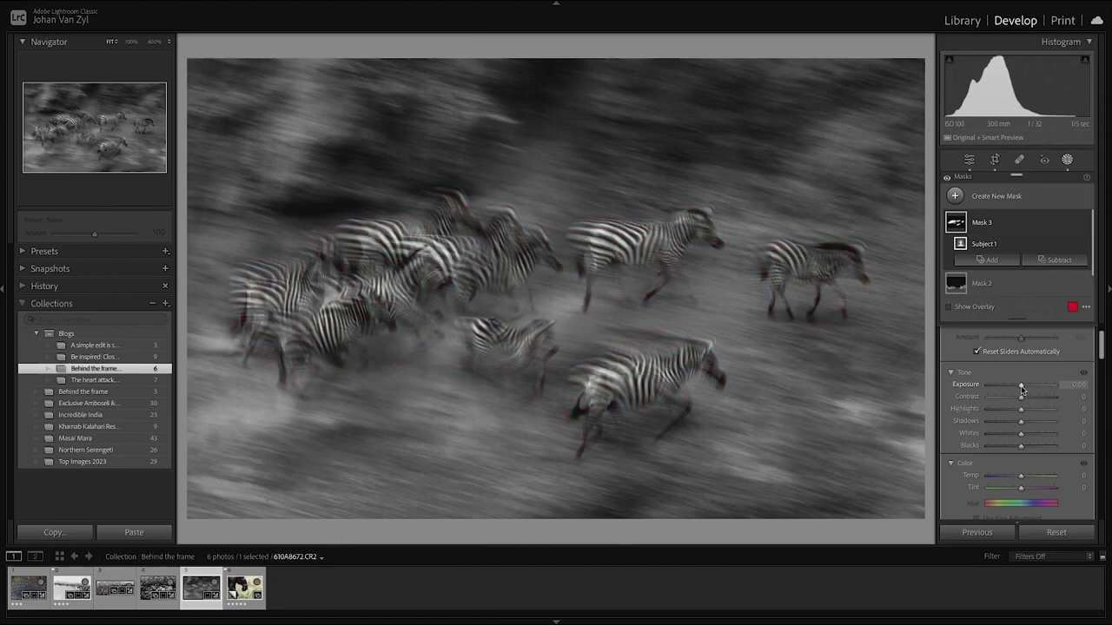
pyautogui.moveTo(1022, 387); pyautogui.dragTo(1024, 387)
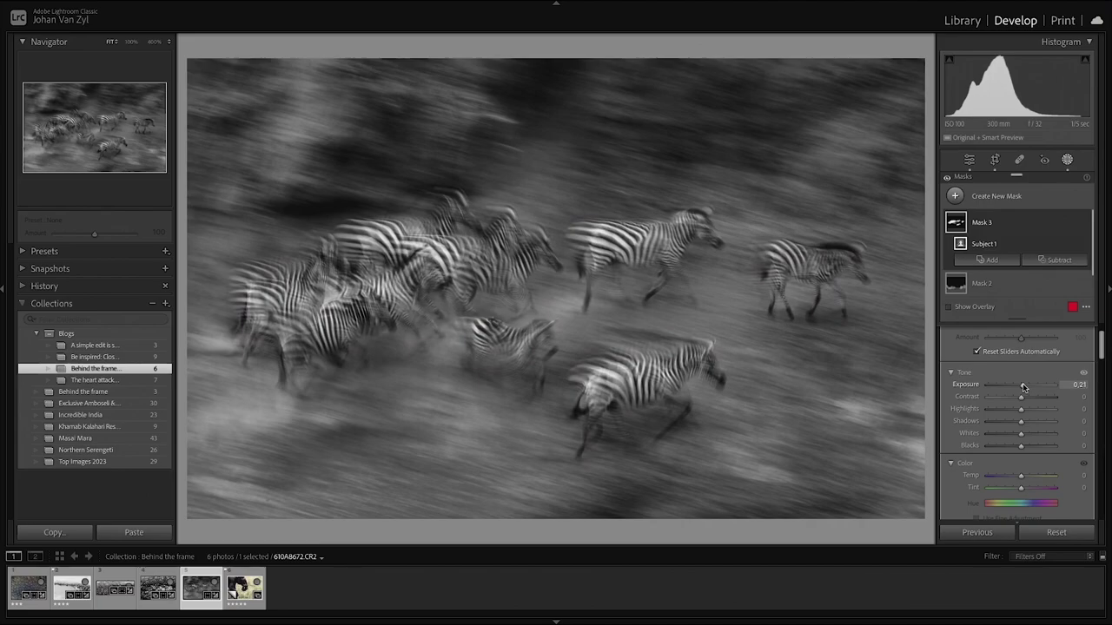
pyautogui.moveTo(1024, 388); pyautogui.dragTo(1022, 387)
pyautogui.scroll(-3, 1064, 441)
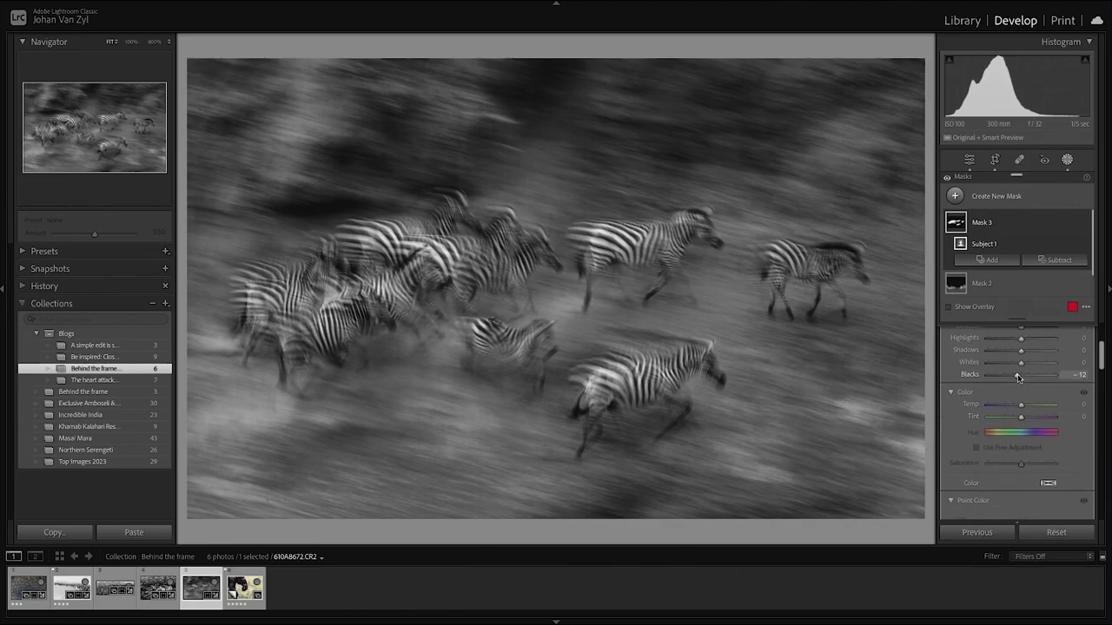
pyautogui.scroll(2, 1025, 383)
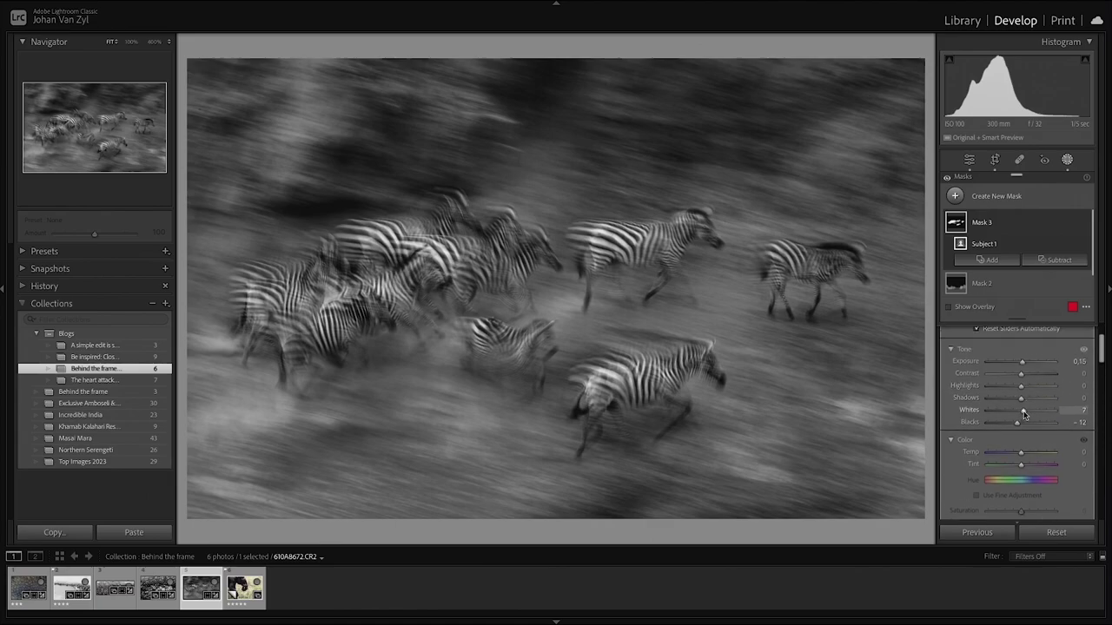
pyautogui.scroll(-9, 1025, 414)
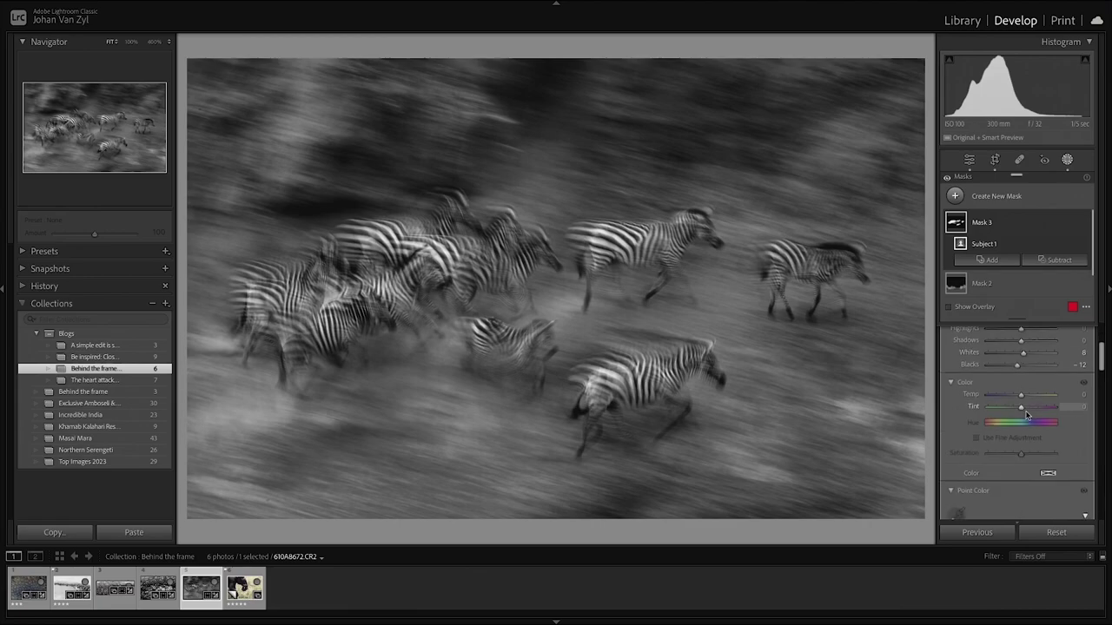
pyautogui.scroll(-6, 1025, 414)
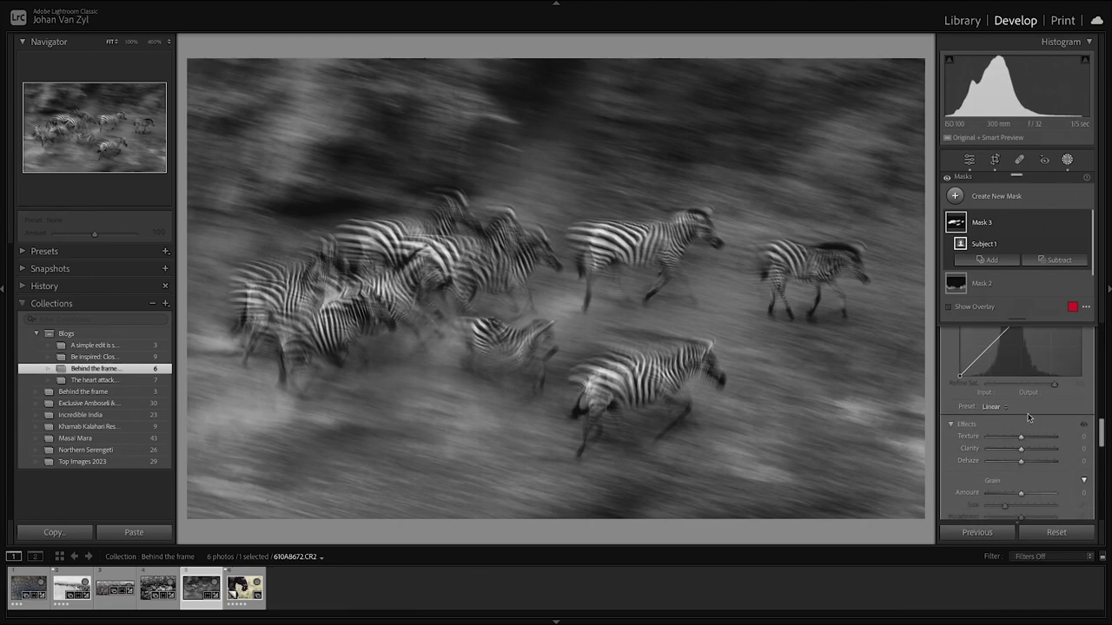
pyautogui.scroll(3, 1006, 426)
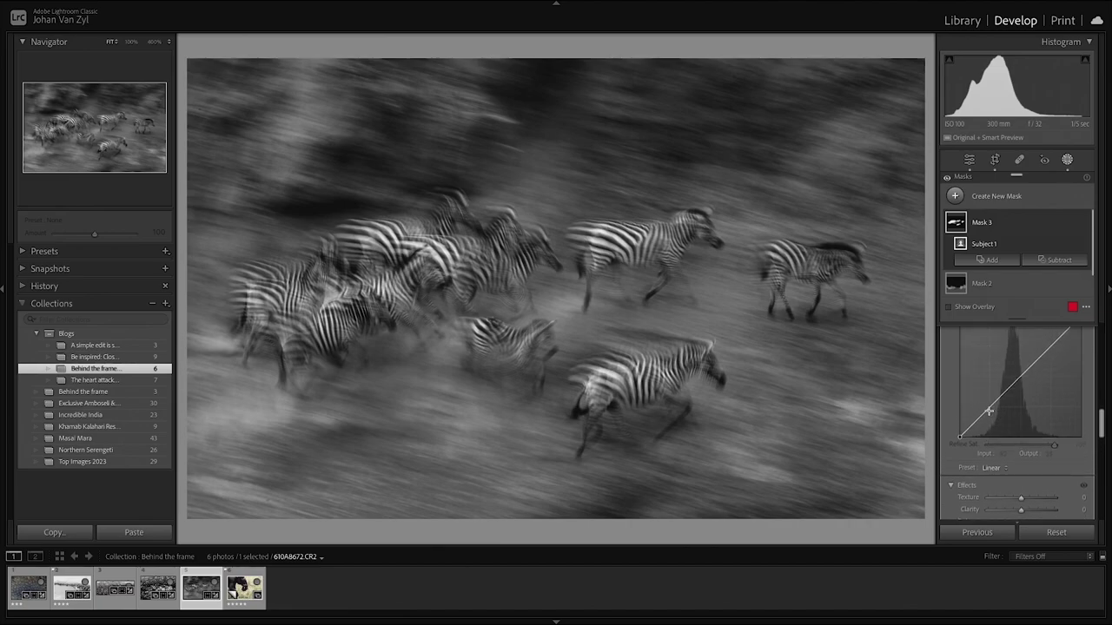
pyautogui.moveTo(989, 407); pyautogui.dragTo(989, 410)
pyautogui.scroll(6, 1015, 402)
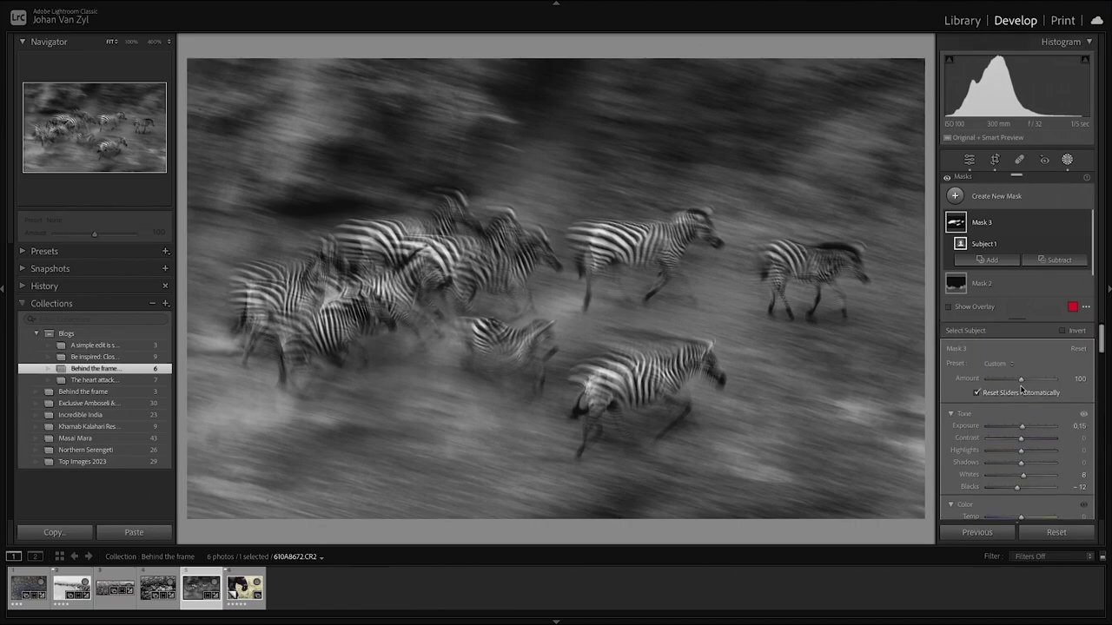
# - Compare the edited photo with all masks off and on, and with the unedited colour original
pyautogui.click(947, 179)
pyautogui.click(947, 178)
pyautogui.press('\\')
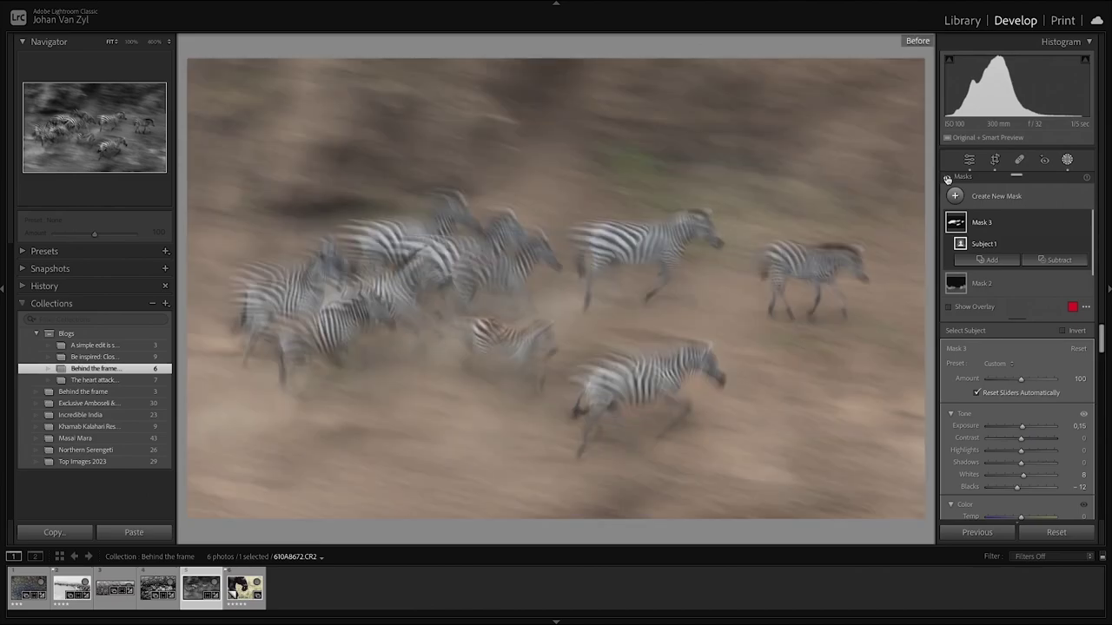
pyautogui.press('\\')
pyautogui.press('\\')
pyautogui.press('\\')
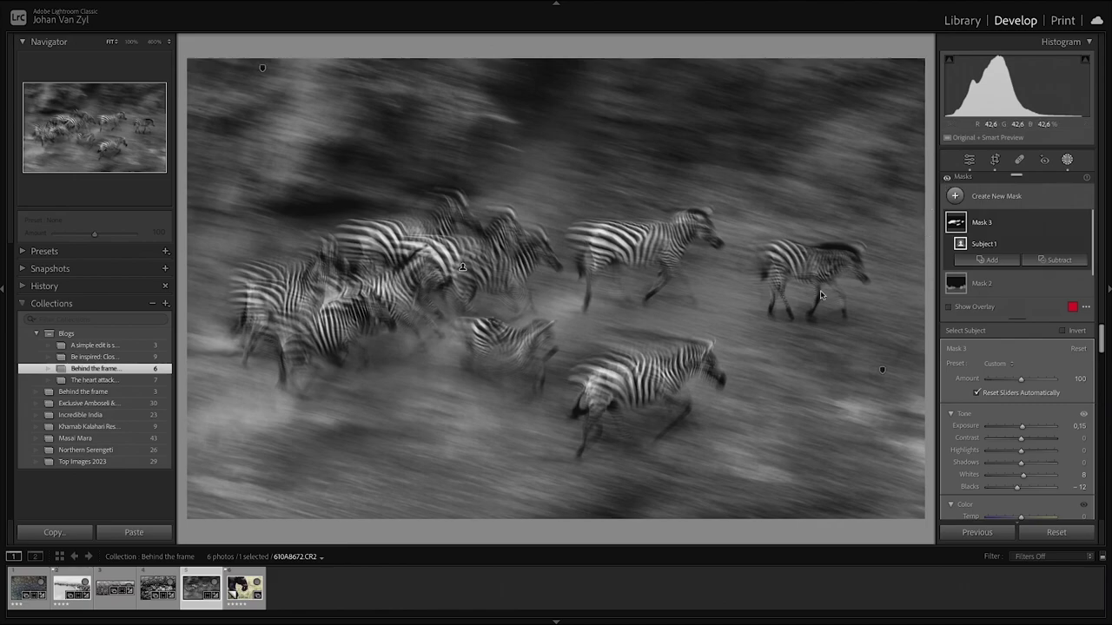
pyautogui.hotkey('shift', 'w')
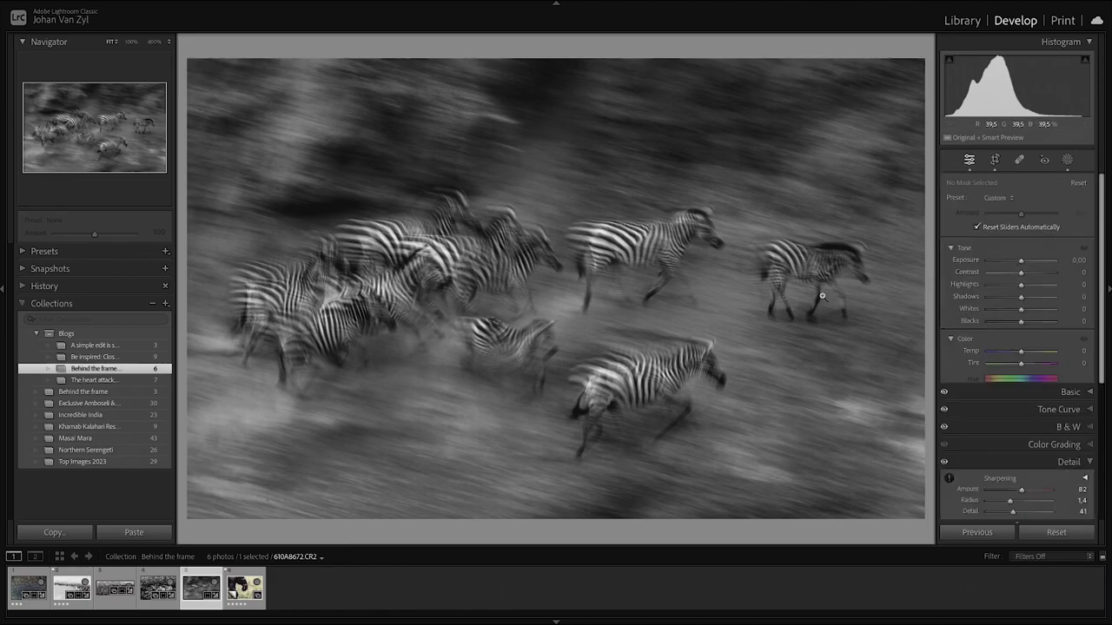